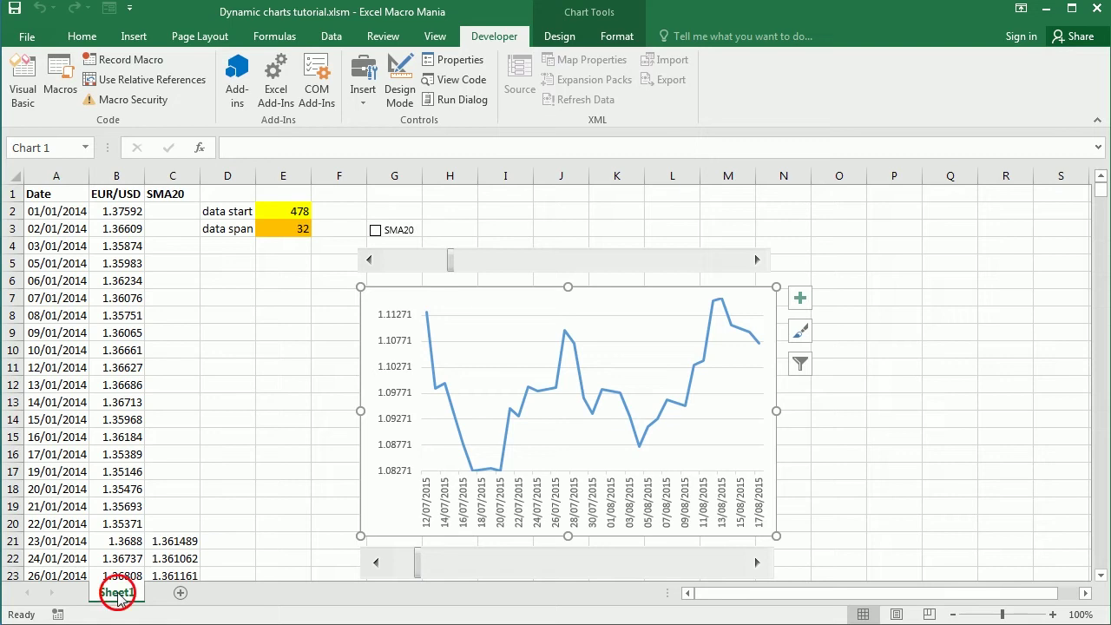
Step: Add Sheet2 and paste the Date, EUR/USD and SMA20 headers from Sheet1 into its row 1
{"action": "left_click", "coordinate": [181, 591]}
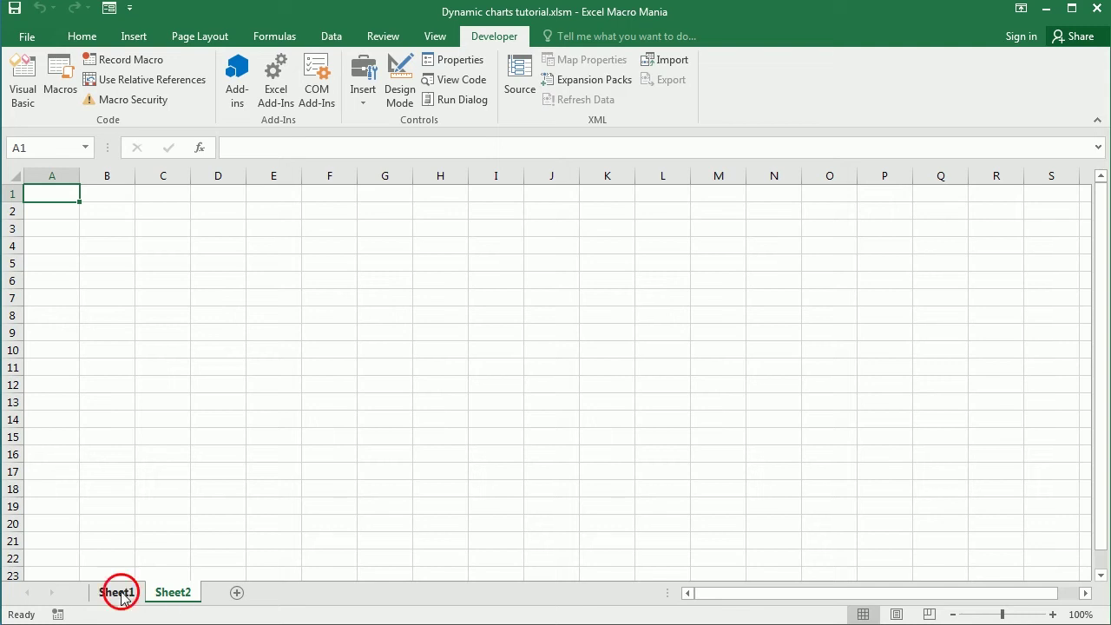
{"action": "left_click", "coordinate": [117, 592]}
{"action": "left_click_drag", "start_coordinate": [57, 197], "coordinate": [187, 194]}
{"action": "key", "text": "ctrl+c"}
{"action": "left_click", "coordinate": [173, 592]}
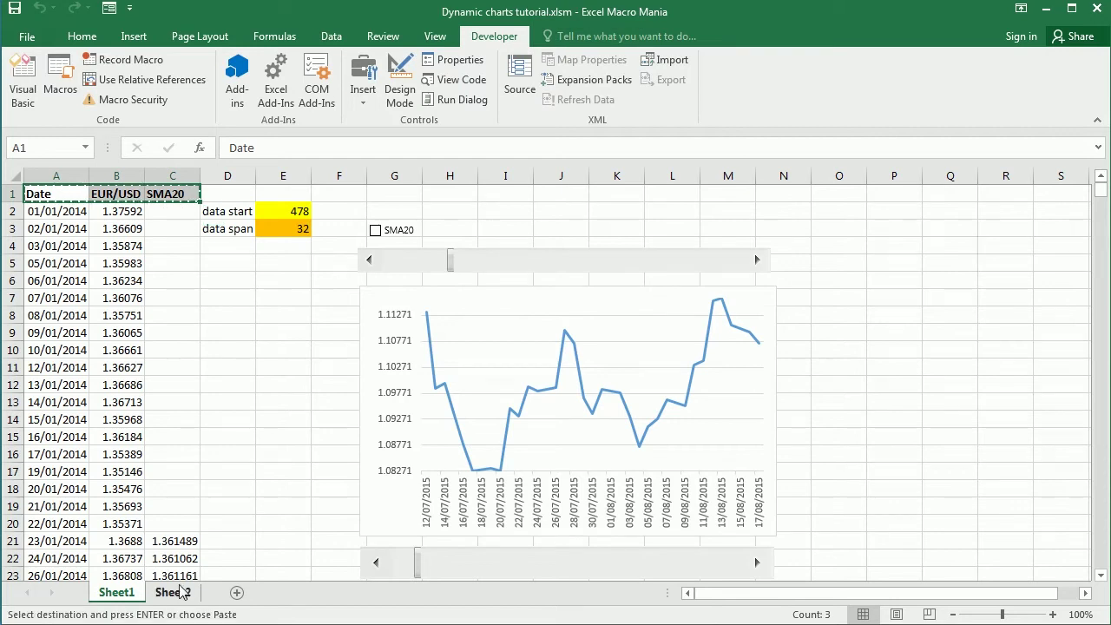
{"action": "key", "text": "ctrl+v"}
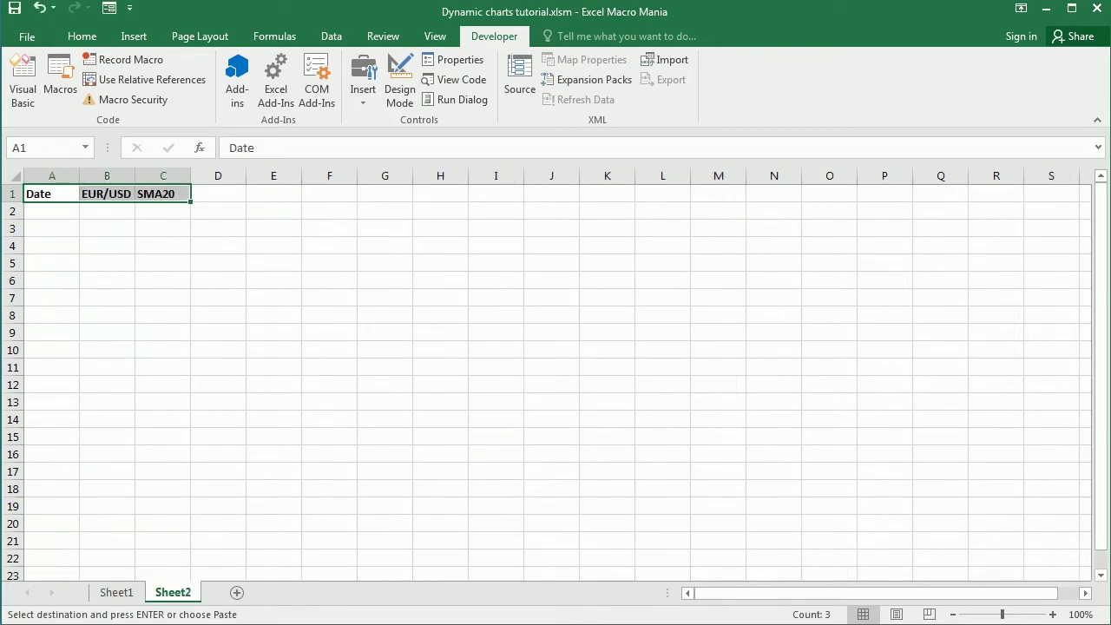
Step: Recheck Sheet1, paste the headers on Sheet2 again, select A2:C2 and launch the Visual Basic editor
{"action": "left_click", "coordinate": [116, 592]}
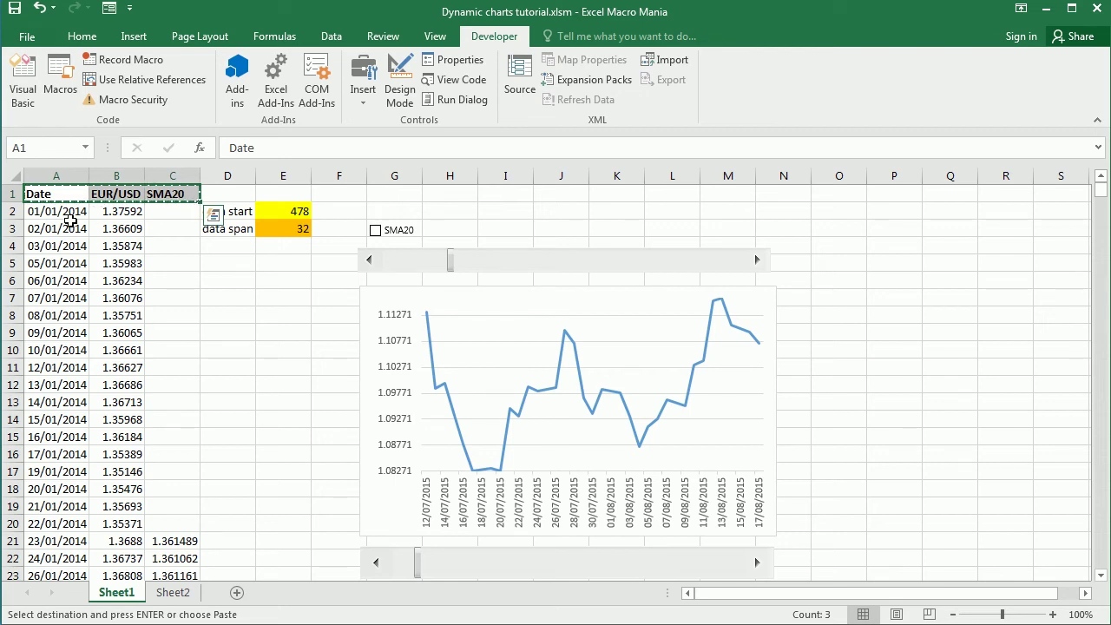
{"action": "left_click", "coordinate": [174, 593]}
{"action": "key", "text": "ctrl+v"}
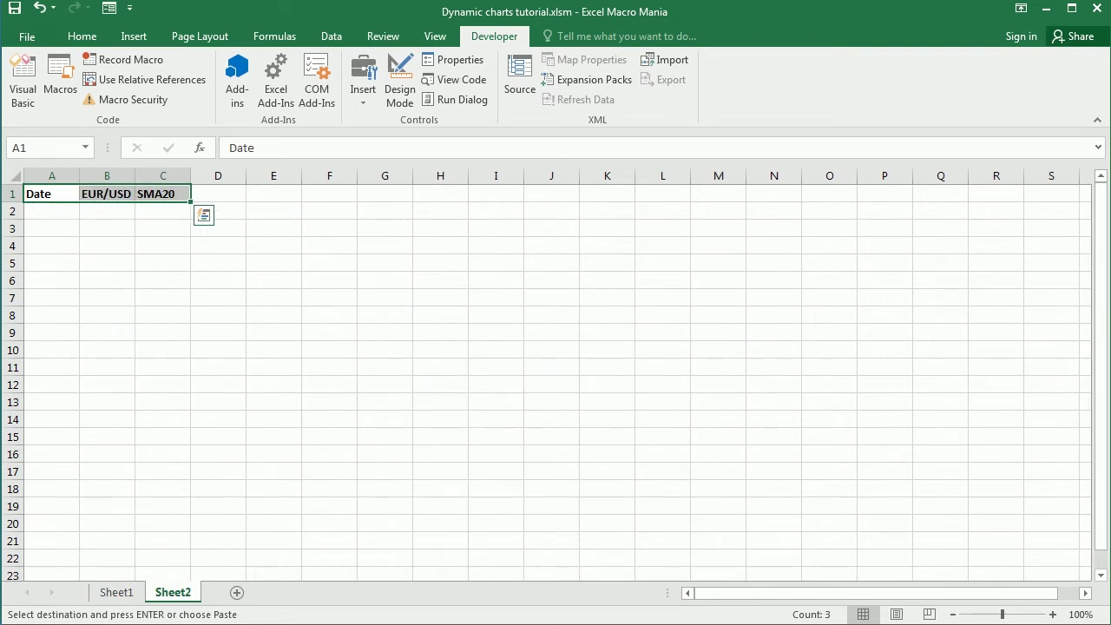
{"action": "left_click_drag", "start_coordinate": [46, 212], "coordinate": [169, 211]}
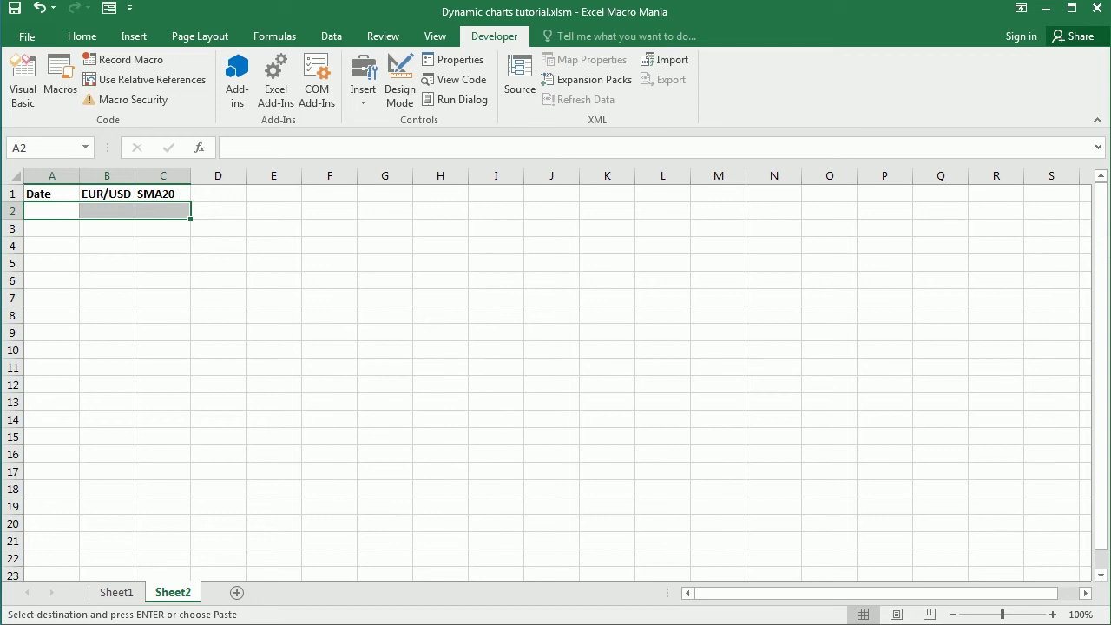
{"action": "left_click", "coordinate": [419, 542]}
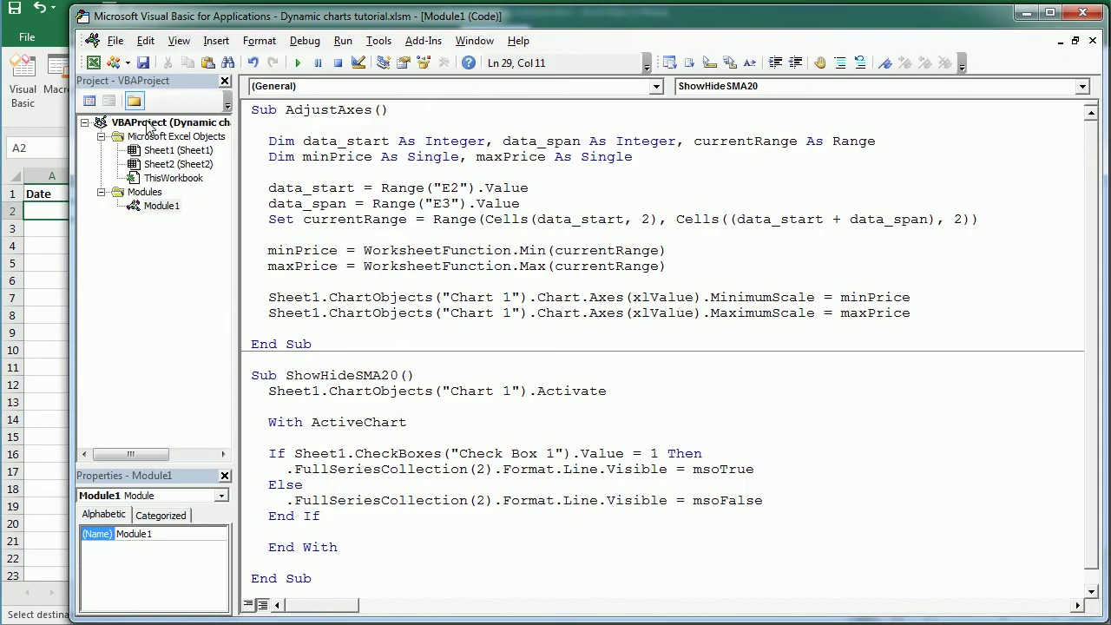
Step: Insert a new module with a LoadData procedure that declares lr As Long
{"action": "left_click", "coordinate": [127, 63]}
{"action": "left_click", "coordinate": [143, 103]}
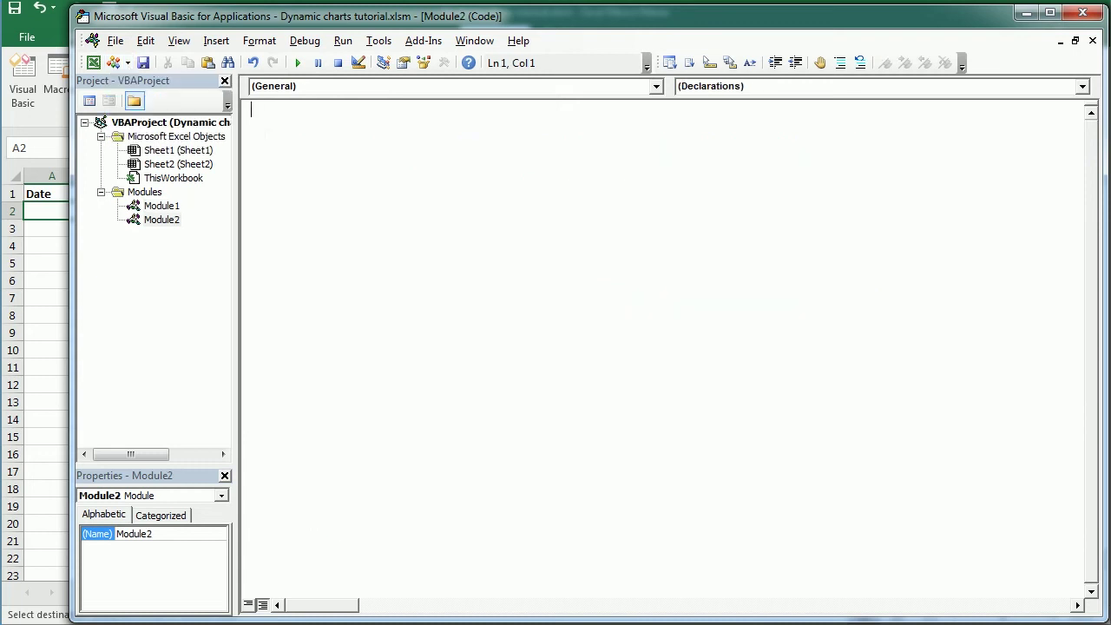
{"action": "type", "text": "Sub LoadData"}
{"action": "key", "text": "Return"}
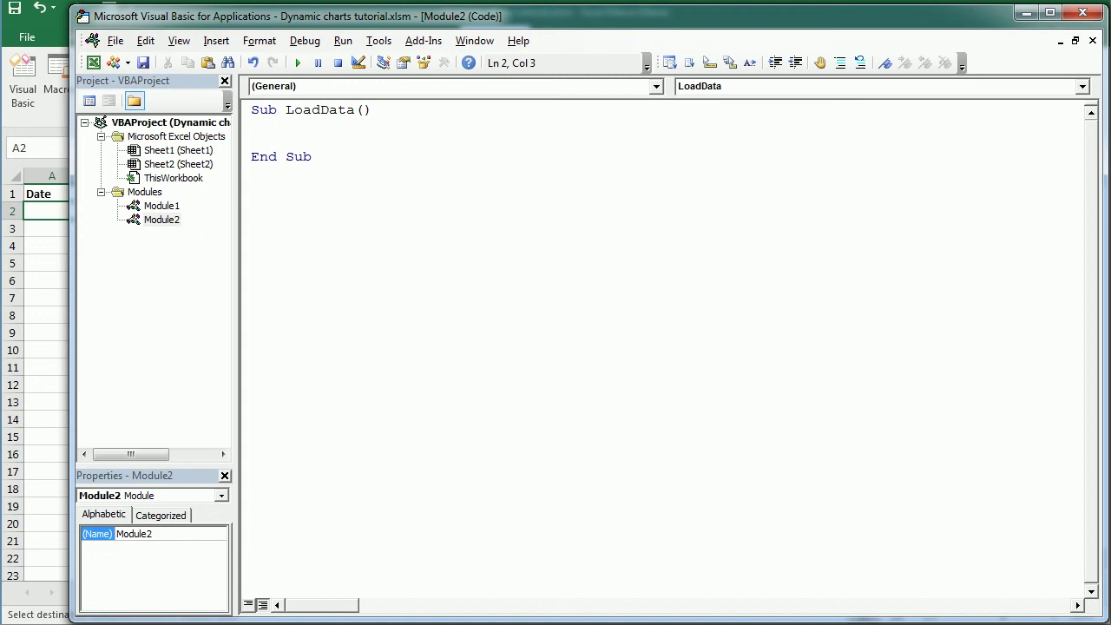
{"action": "type", "text": "lr"}
{"action": "key", "text": "BackSpace"}
{"action": "key", "text": "BackSpace"}
{"action": "type", "text": "dim lr as long"}
{"action": "key", "text": "Return"}
{"action": "key", "text": "Return"}
Step: Set lr = Sheet2.Cells(Rows.Count, "A").End(xlUp).Row, fixing the period to a comma
{"action": "type", "text": "lr=Sheet"}
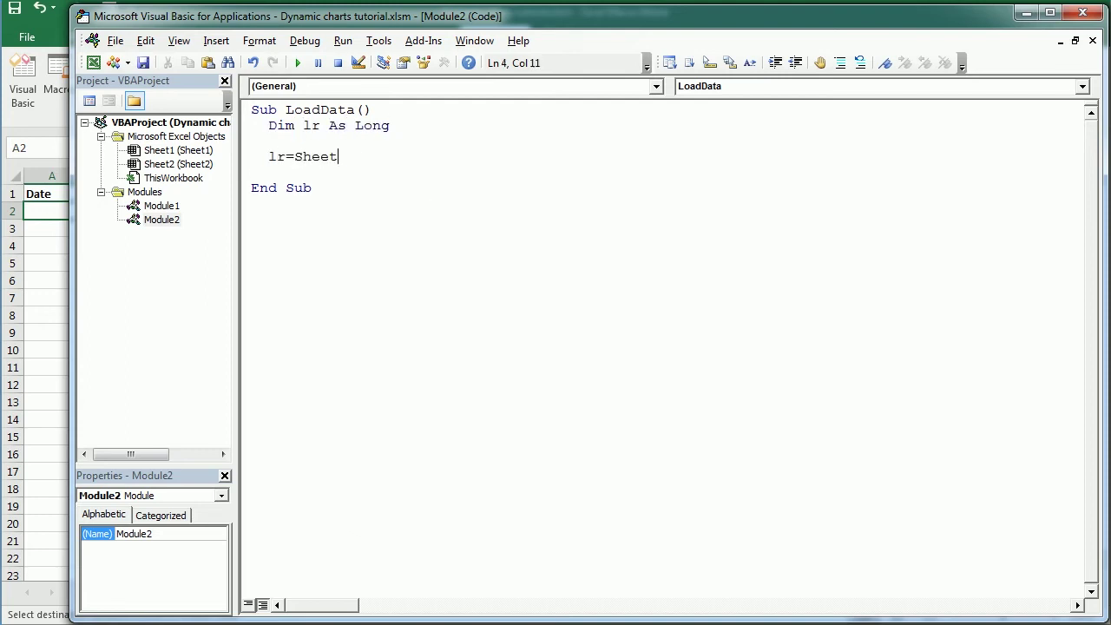
{"action": "type", "text": "2.cells"}
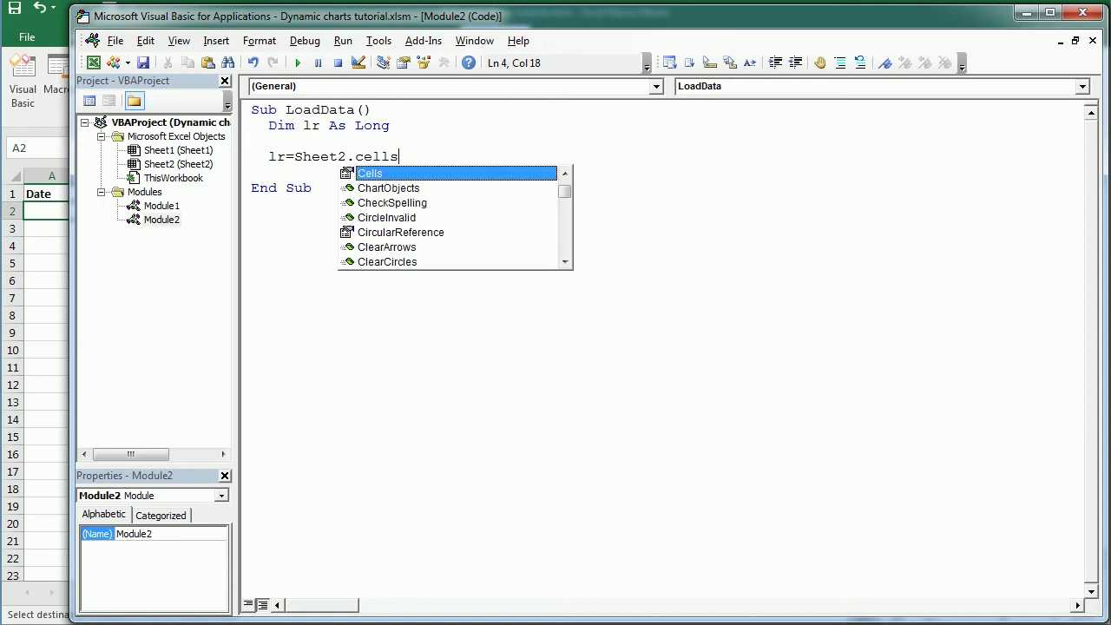
{"action": "type", "text": "(rows.count"}
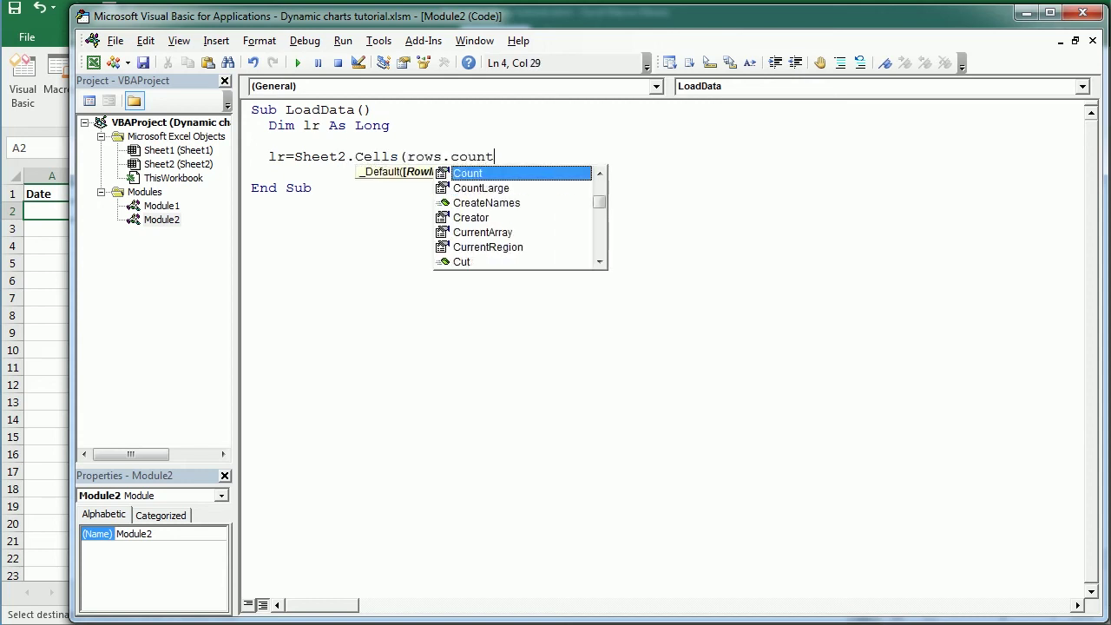
{"action": "type", "text": ".\"A\").end(xlup).row"}
{"action": "key", "text": "Return"}
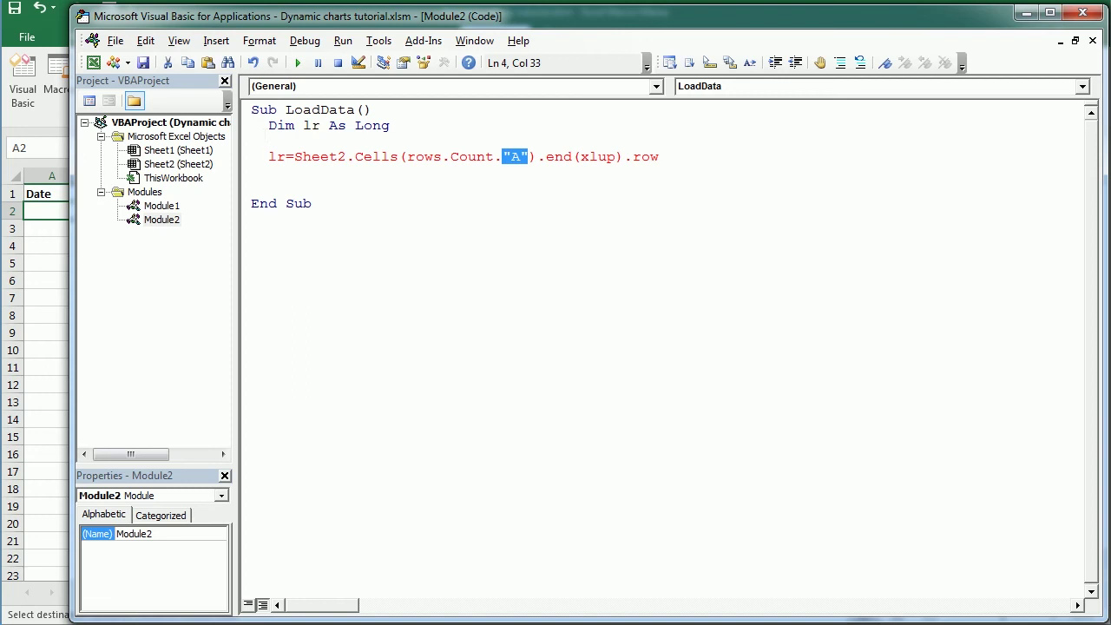
{"action": "left_click", "coordinate": [503, 156]}
{"action": "key", "text": "BackSpace"}
{"action": "type", "text": ","}
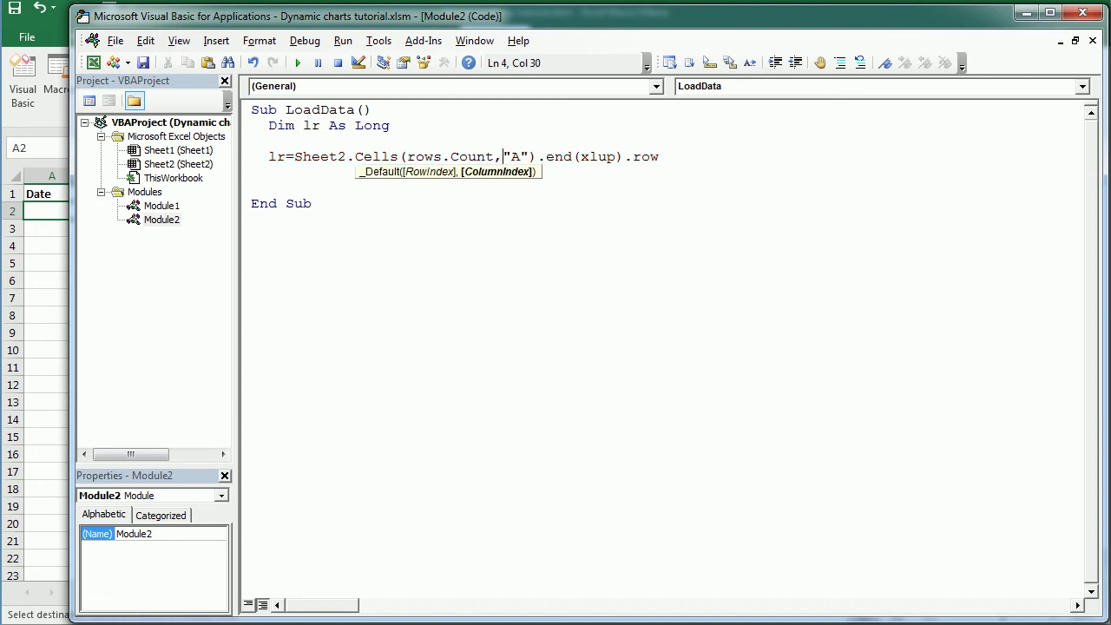
{"action": "left_click", "coordinate": [251, 188]}
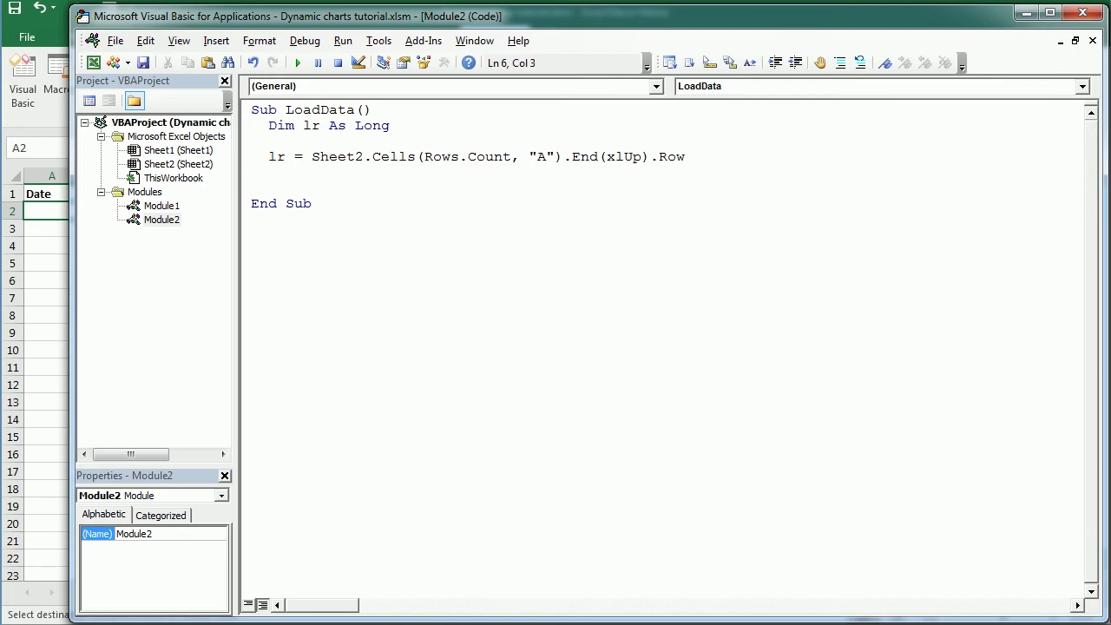
Step: Add Sheet1.Range("A" & lr+1 & ":C" & lr+1).Copy _ with destination Sheet2's same range
{"action": "key", "text": "Return"}
{"action": "type", "text": "She"}
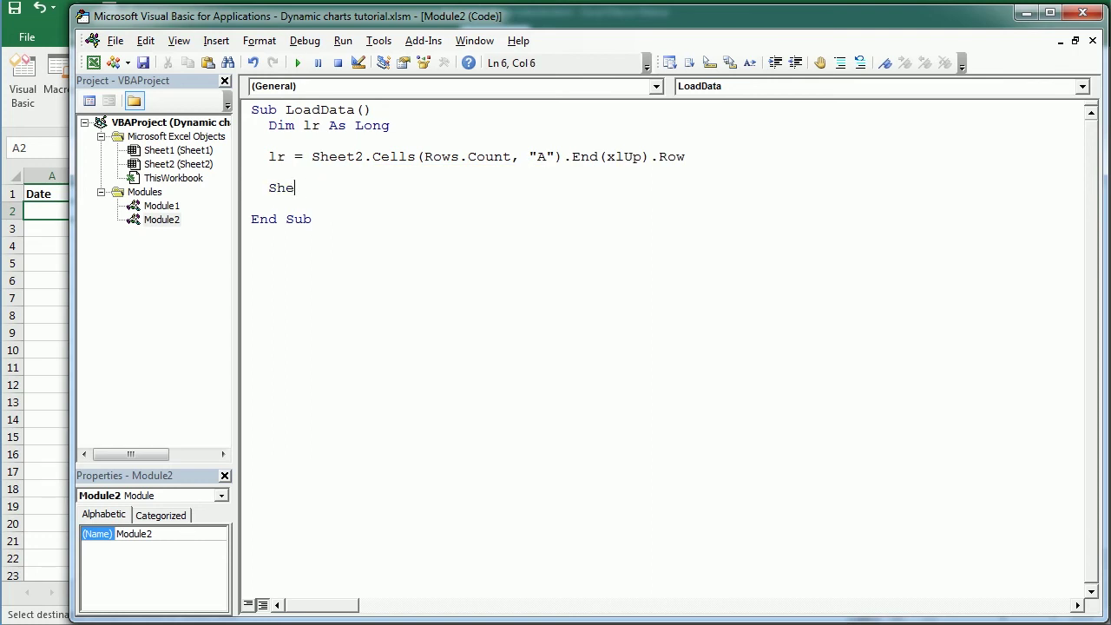
{"action": "type", "text": "et1.rang"}
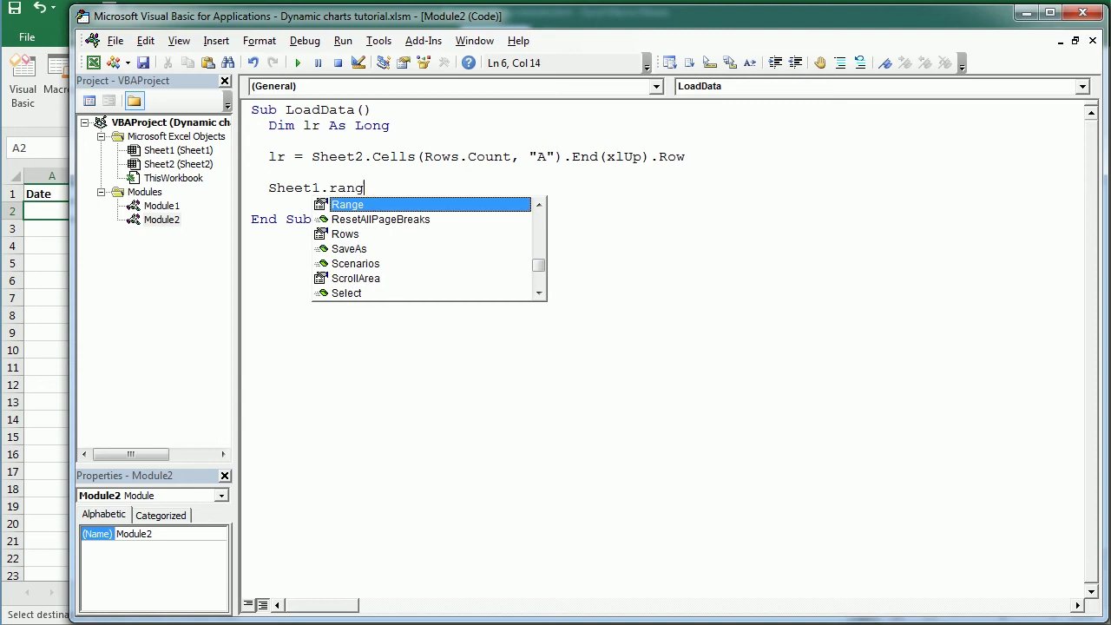
{"action": "type", "text": "e(\"a"}
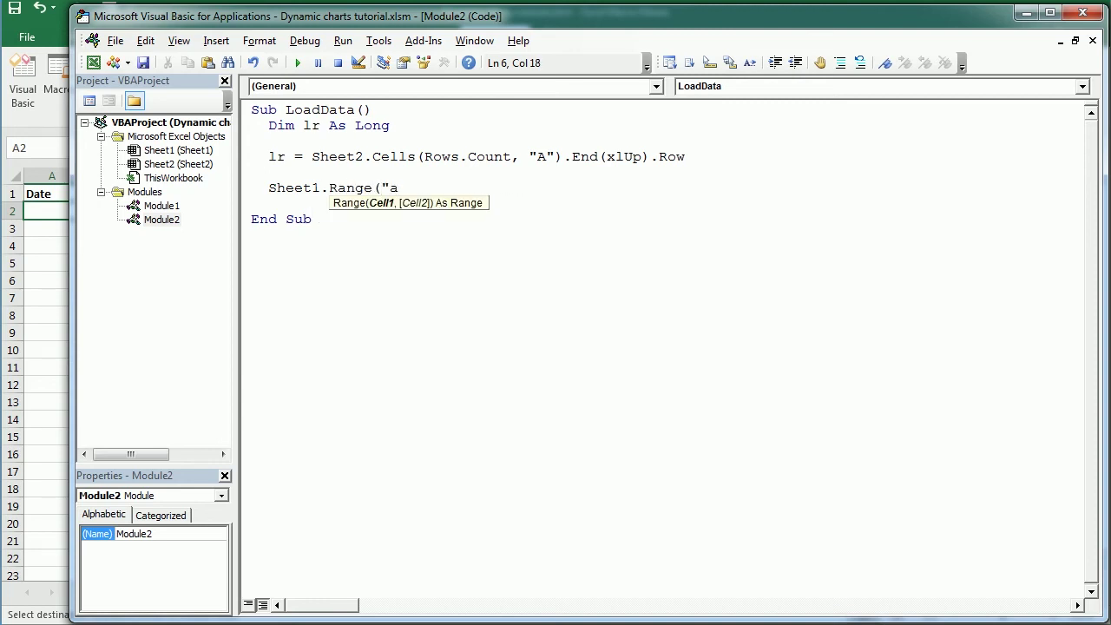
{"action": "key", "text": "BackSpace"}
{"action": "type", "text": "A\"& lr+1 & \":C"}
{"action": "type", "text": "\" & lr+1)"}
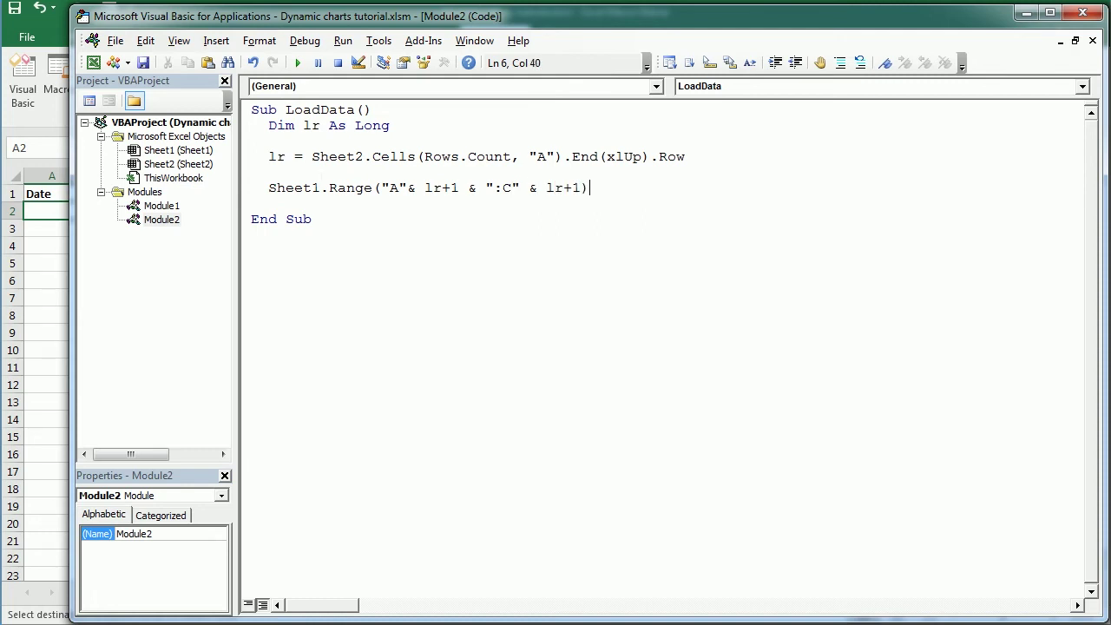
{"action": "type", "text": ".co"}
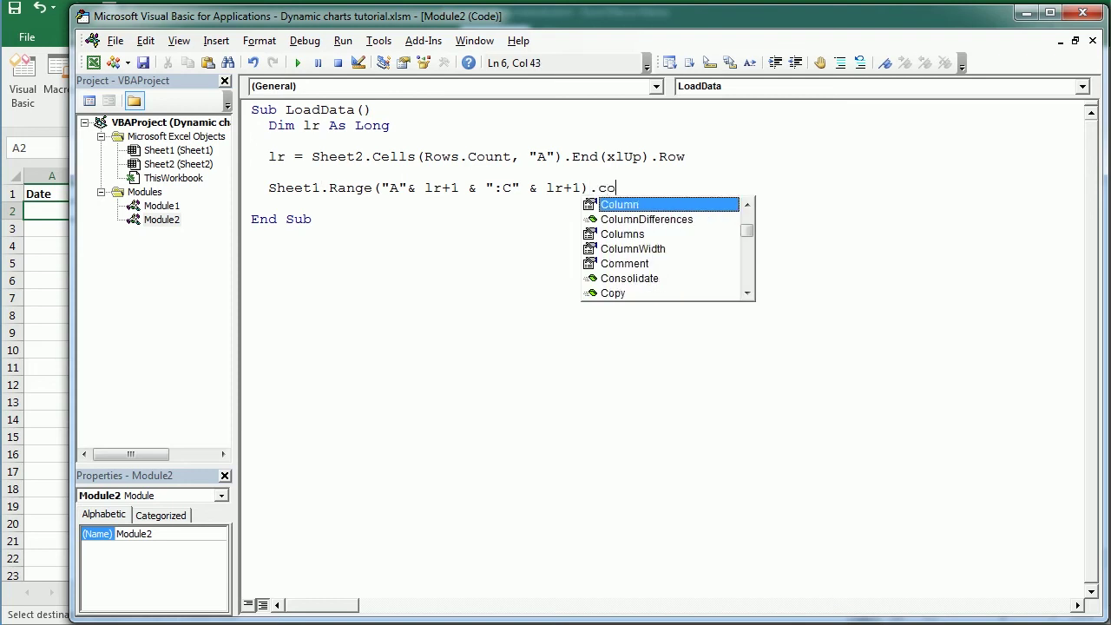
{"action": "type", "text": "py _"}
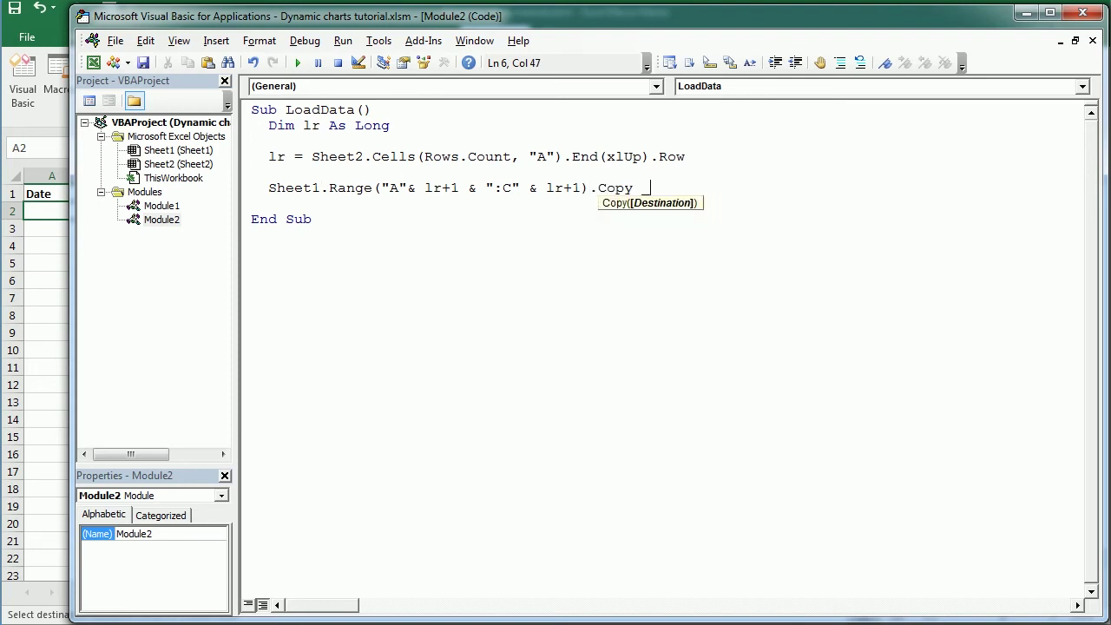
{"action": "key", "text": "Return"}
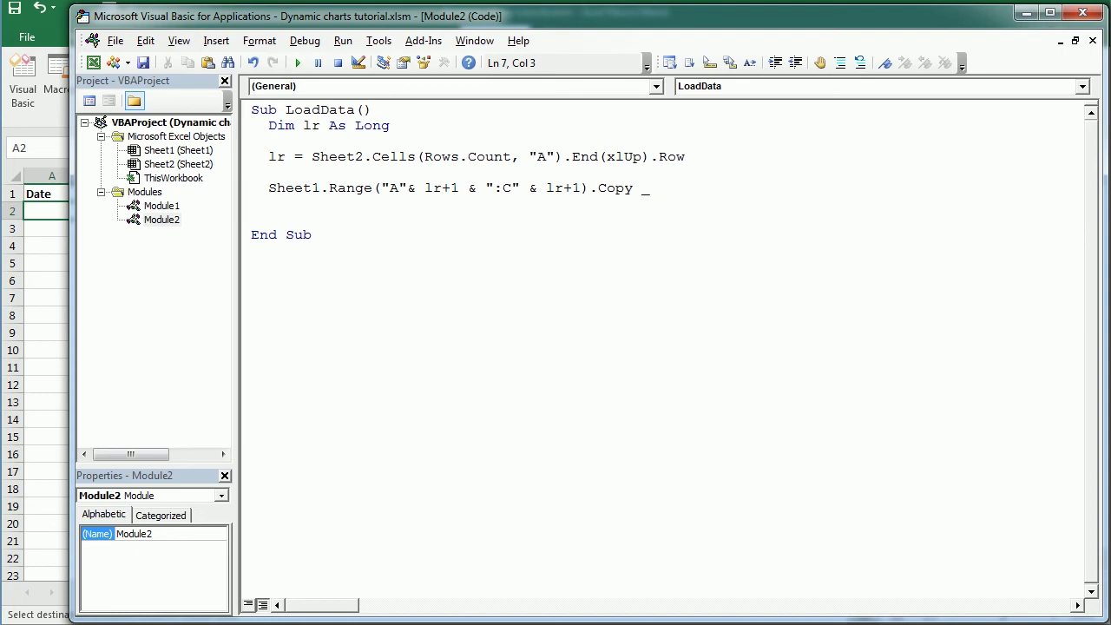
{"action": "type", "text": "Sheet2."}
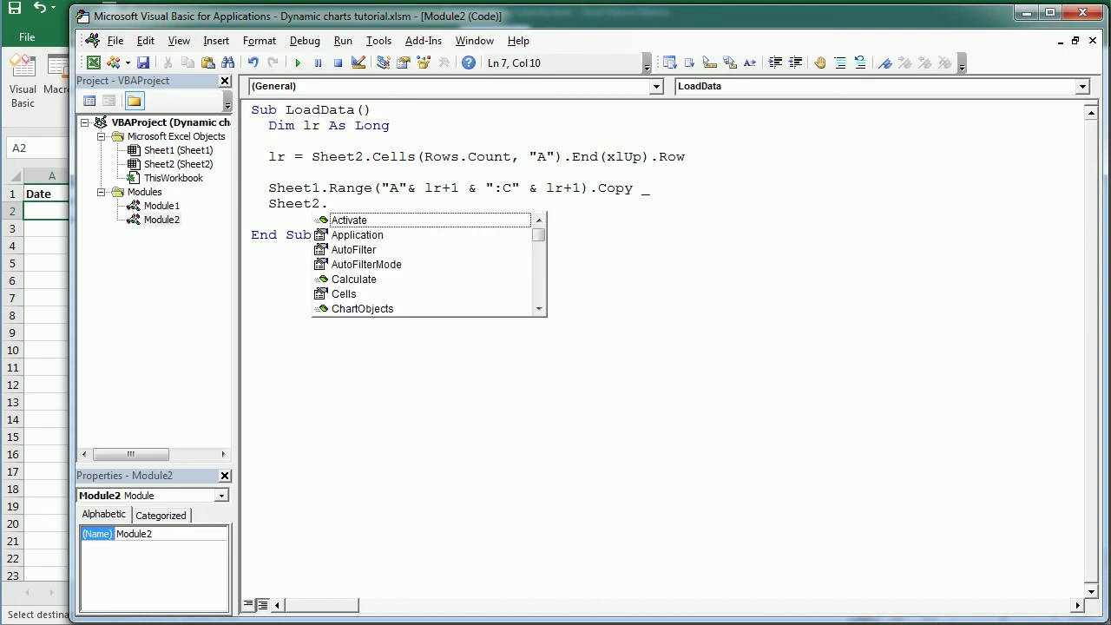
{"action": "type", "text": "range(\"A"}
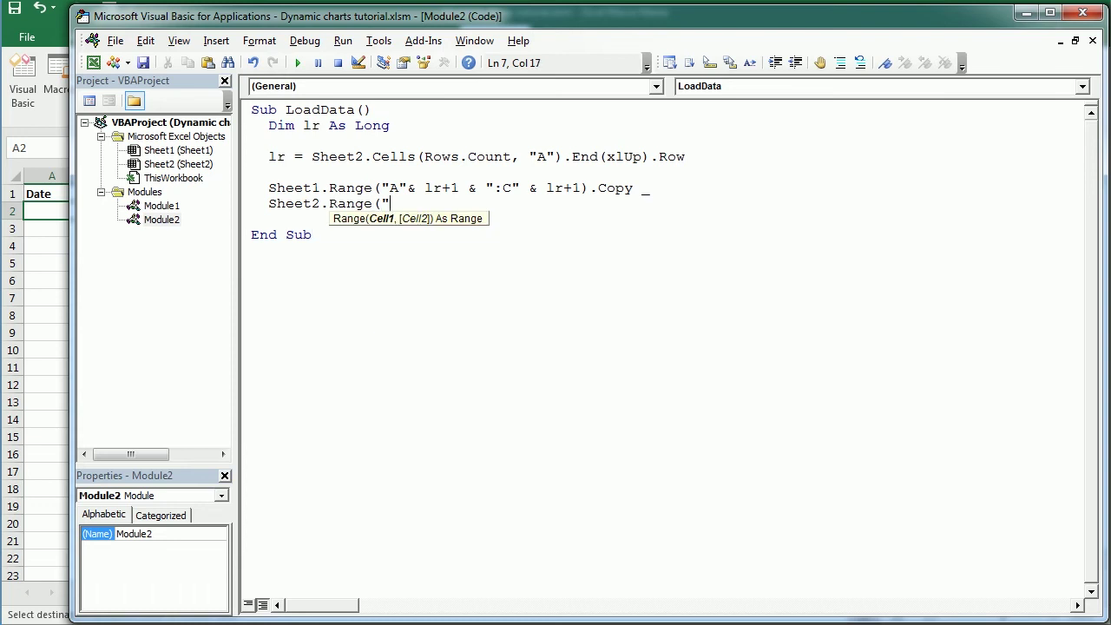
{"action": "type", "text": "\" & lr+1 & \":C\" & lr+1)"}
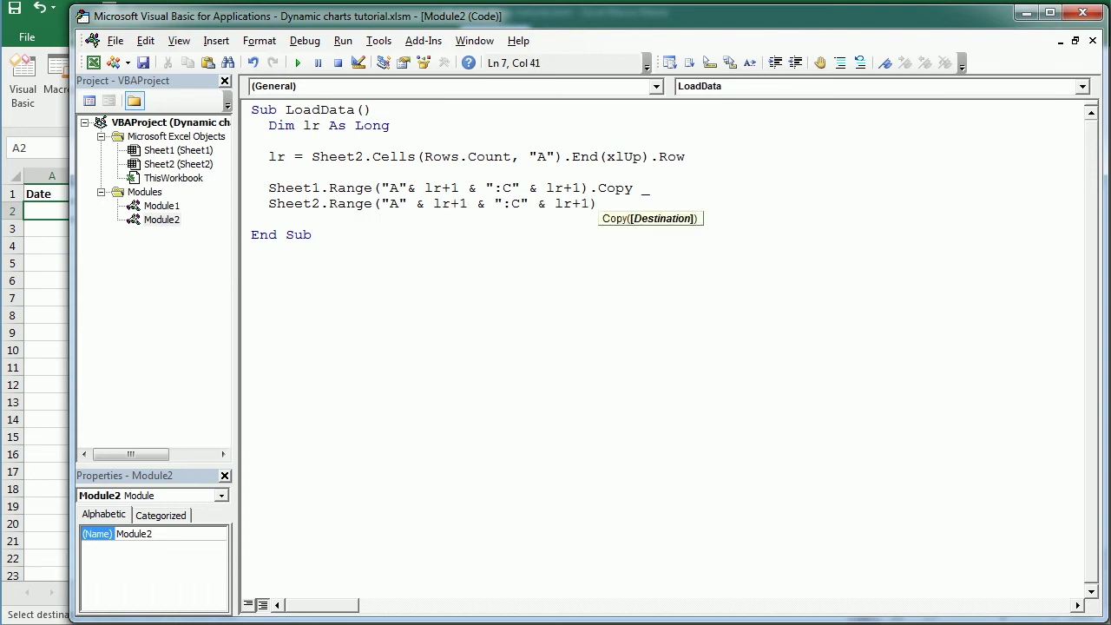
{"action": "key", "text": "Return"}
{"action": "key", "text": "Return"}
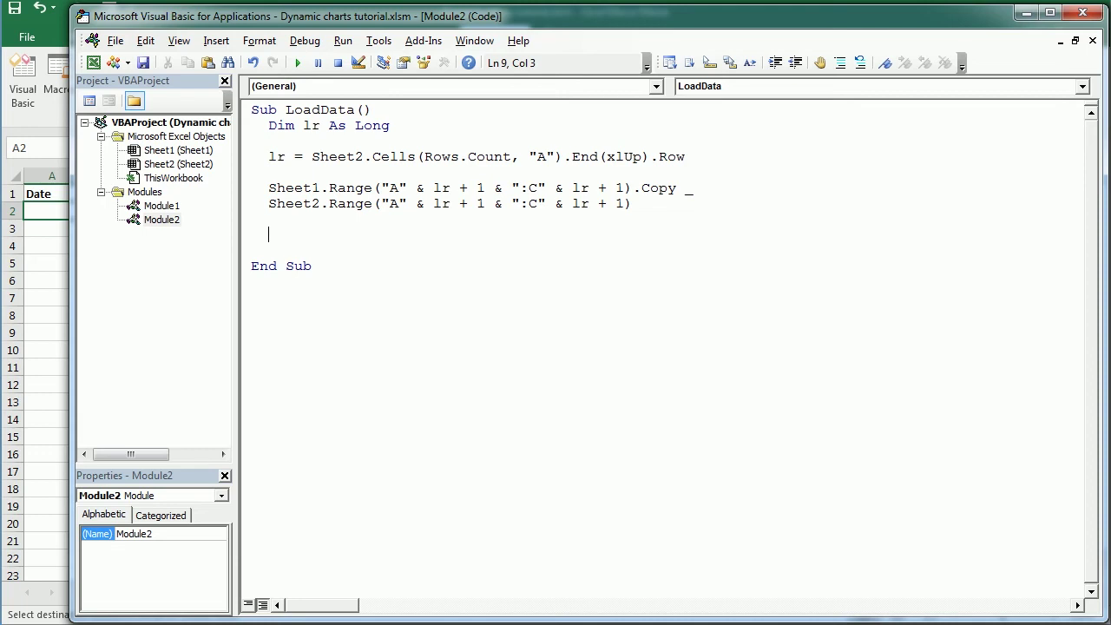
Step: Add an If LoadStarted = True Then line and select the LoadStarted name
{"action": "type", "text": "if LoadStarted= "}
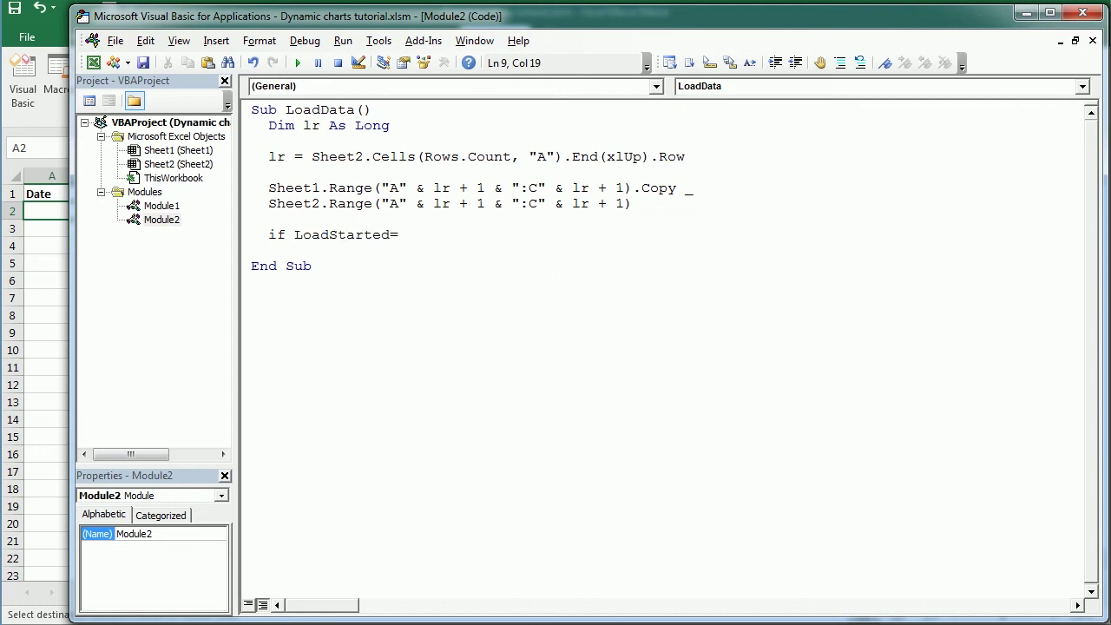
{"action": "type", "text": "true then"}
{"action": "key", "text": "Return"}
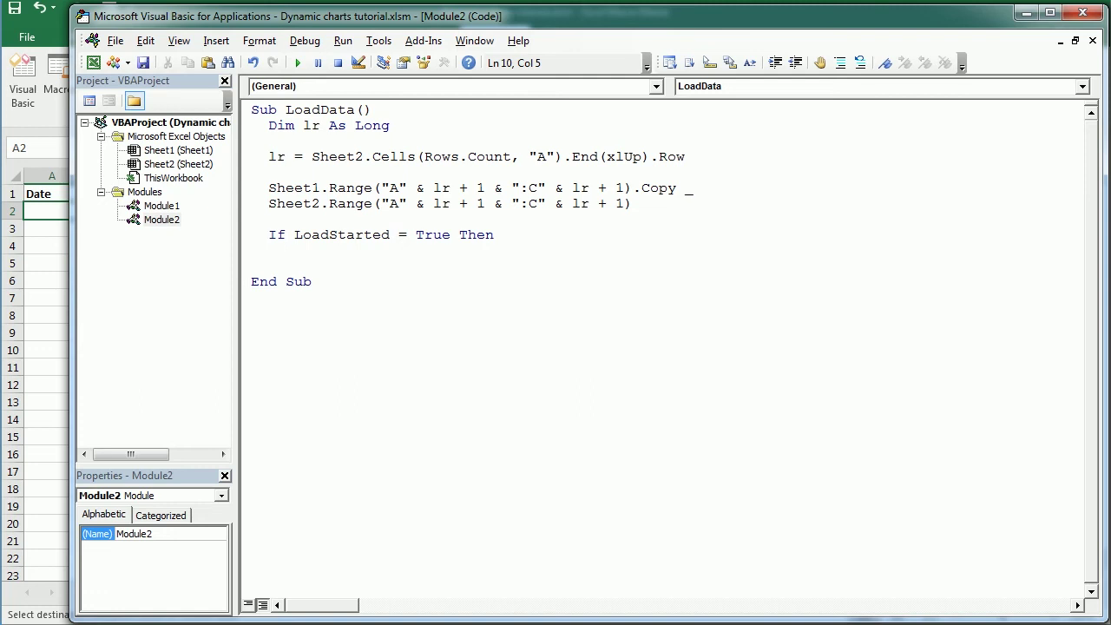
{"action": "double_click", "coordinate": [341, 236]}
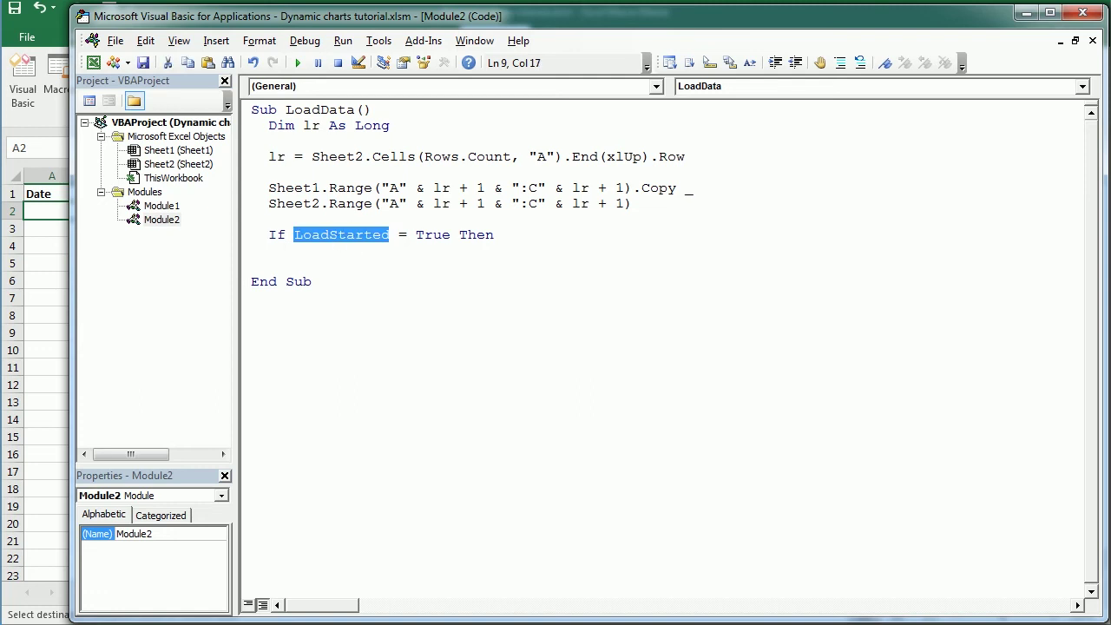
Step: Declare Dim LoadStarted As Boolean at the top of the module
{"action": "key", "text": "ctrl+Home"}
{"action": "key", "text": "Return"}
{"action": "key", "text": "Return"}
{"action": "key", "text": "Up"}
{"action": "key", "text": "Up"}
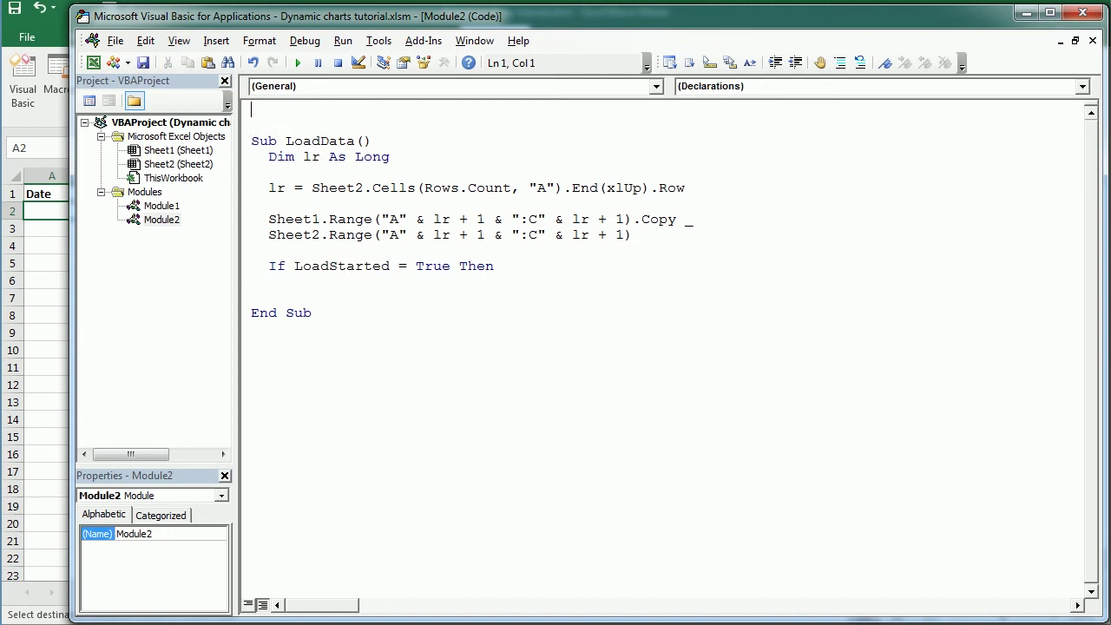
{"action": "type", "text": "dim LoadStarted as boolen"}
{"action": "key", "text": "BackSpace"}
{"action": "type", "text": "an"}
{"action": "key", "text": "Return"}
{"action": "key", "text": "Return"}
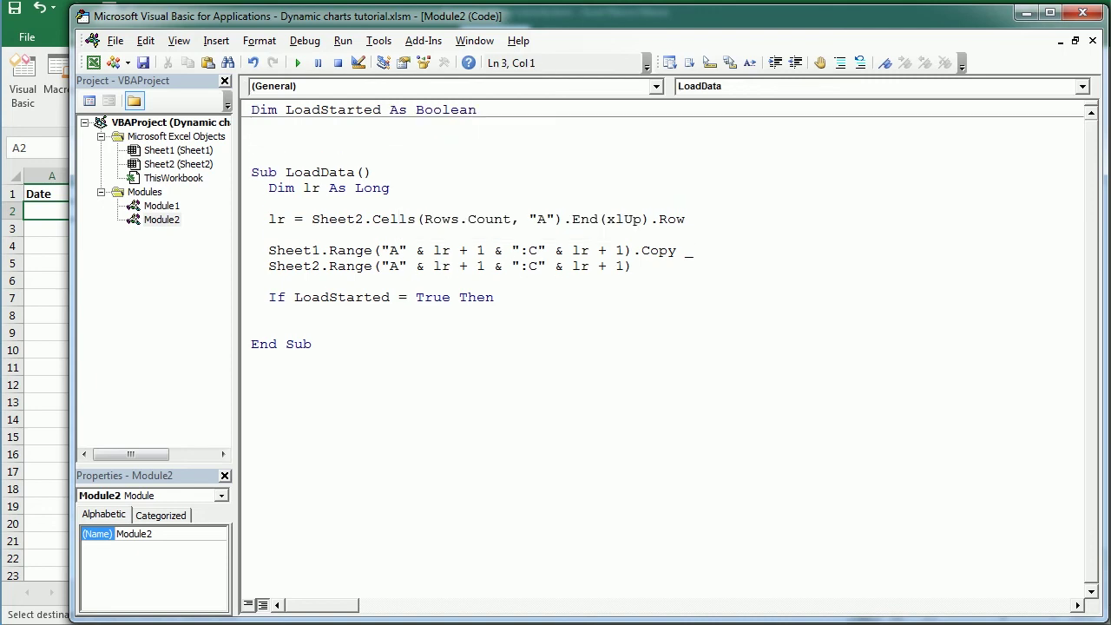
Step: Add a StartLoad sub that sets LoadStarted = True and calls LoadData
{"action": "type", "text": "Sub StartLoad"}
{"action": "key", "text": "Return"}
{"action": "key", "text": "Return"}
{"action": "key", "text": "Tab"}
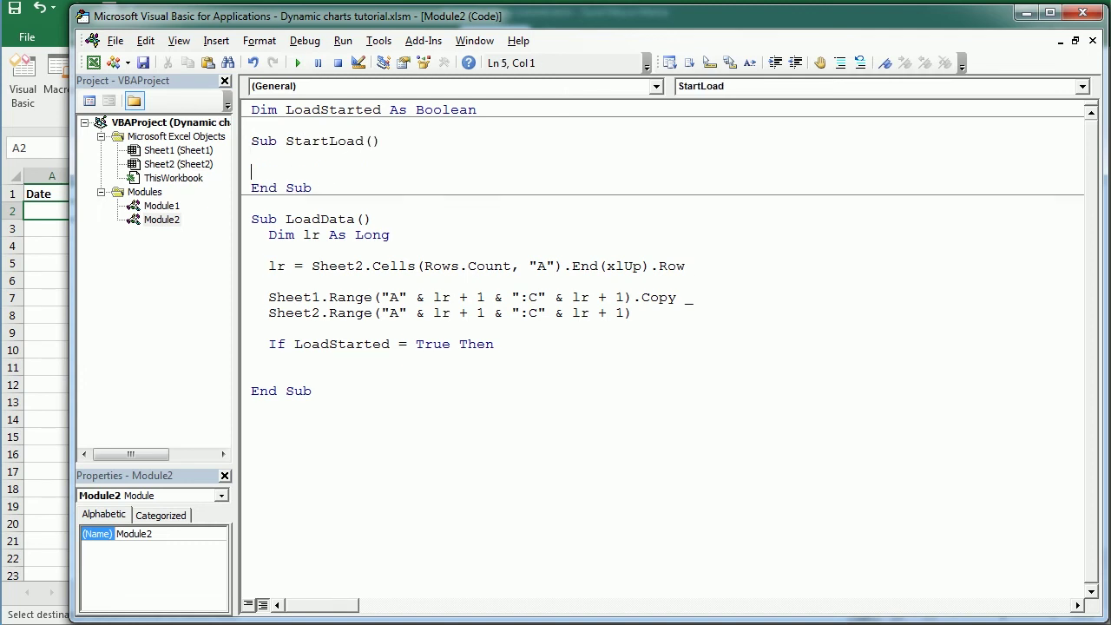
{"action": "type", "text": "LoadStarted = True"}
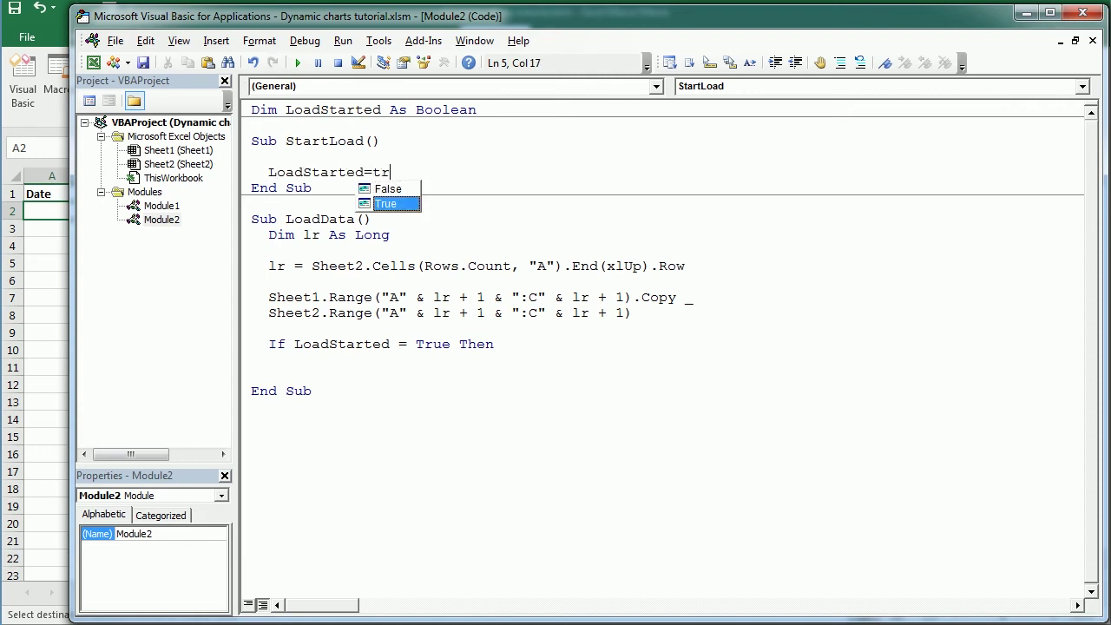
{"action": "key", "text": "Return"}
{"action": "type", "text": "LoadData"}
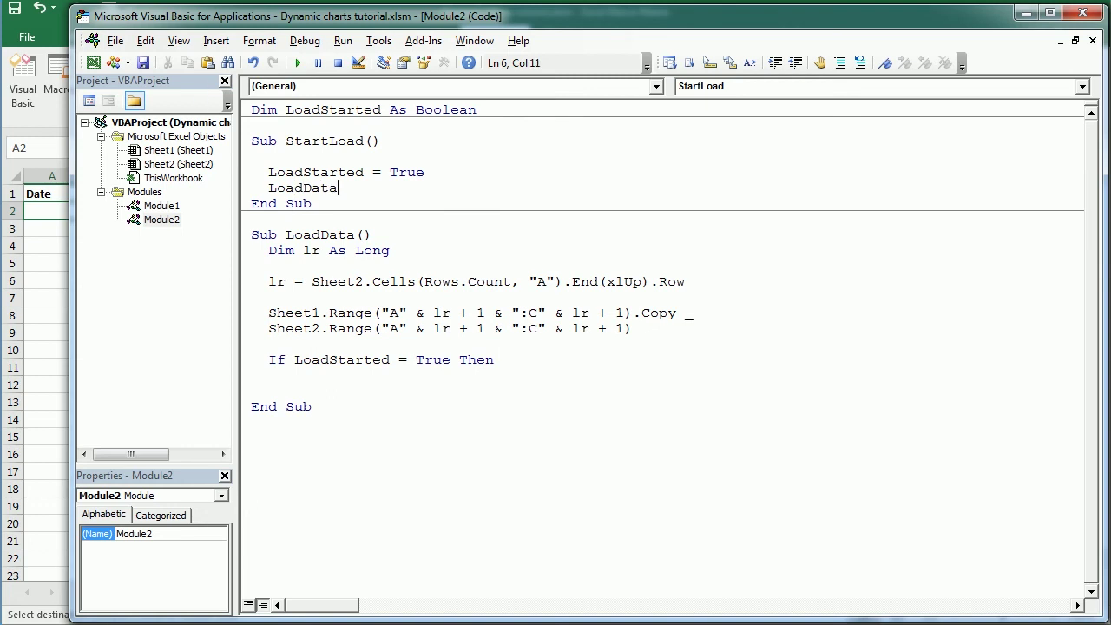
Step: Remove the blank line inside StartLoad and review the StartLoad and LoadData code
{"action": "left_click", "coordinate": [262, 158]}
{"action": "key", "text": "BackSpace"}
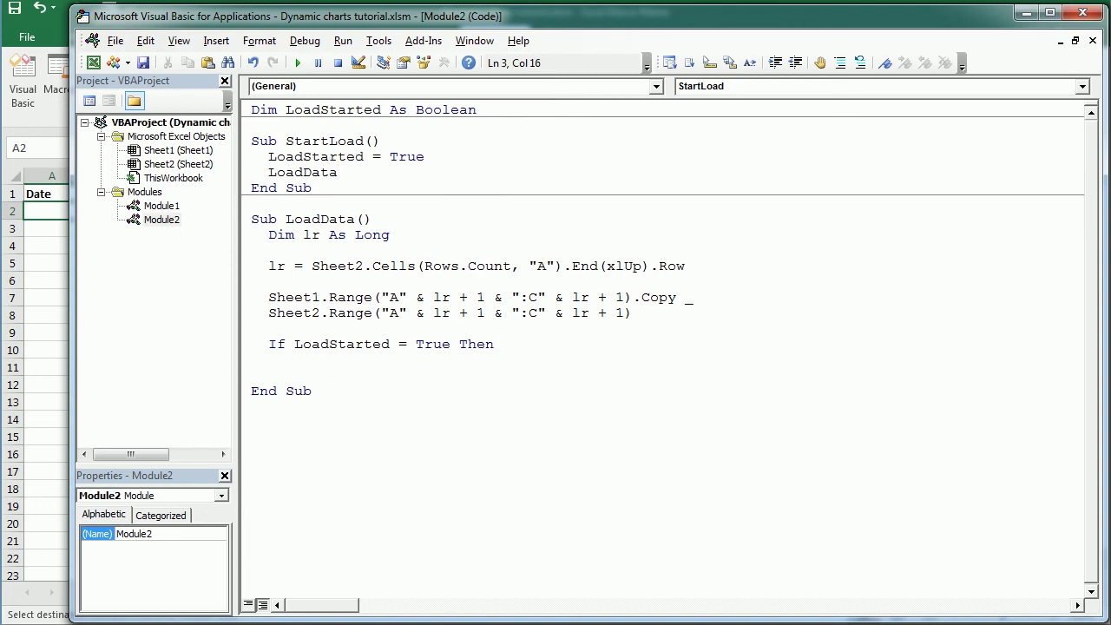
{"action": "left_click_drag", "start_coordinate": [308, 188], "coordinate": [260, 146]}
{"action": "left_click", "coordinate": [302, 157]}
{"action": "double_click", "coordinate": [319, 141]}
{"action": "left_click_drag", "start_coordinate": [270, 157], "coordinate": [425, 157]}
{"action": "double_click", "coordinate": [302, 171]}
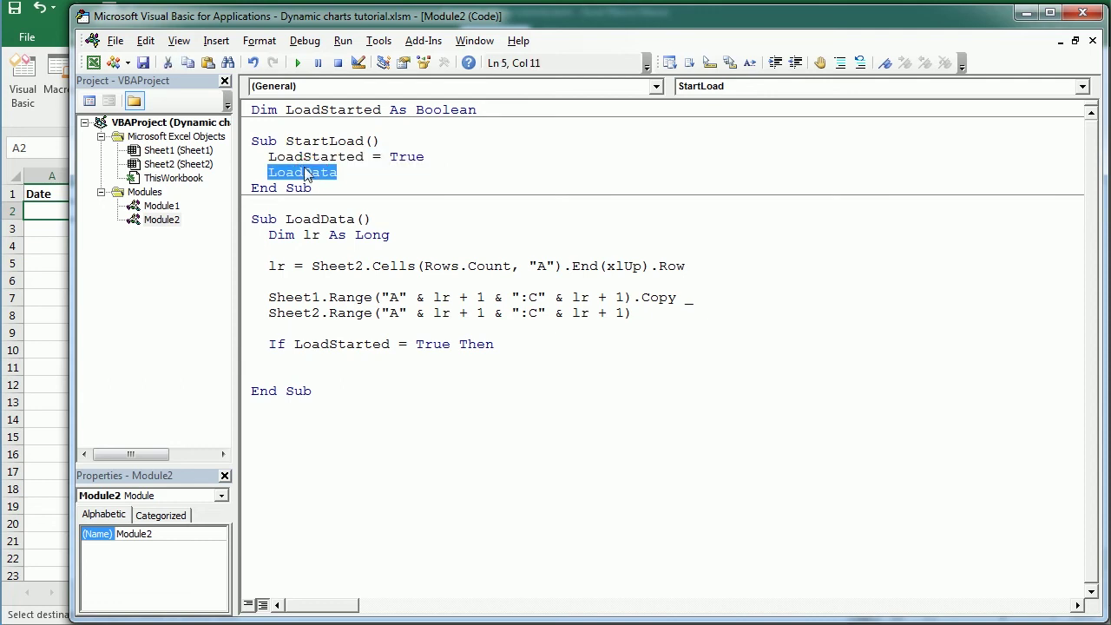
{"action": "left_click_drag", "start_coordinate": [252, 219], "coordinate": [311, 390]}
Step: Add a StopLoad sub below LoadData that sets LoadStarted = False
{"action": "left_click", "coordinate": [311, 390]}
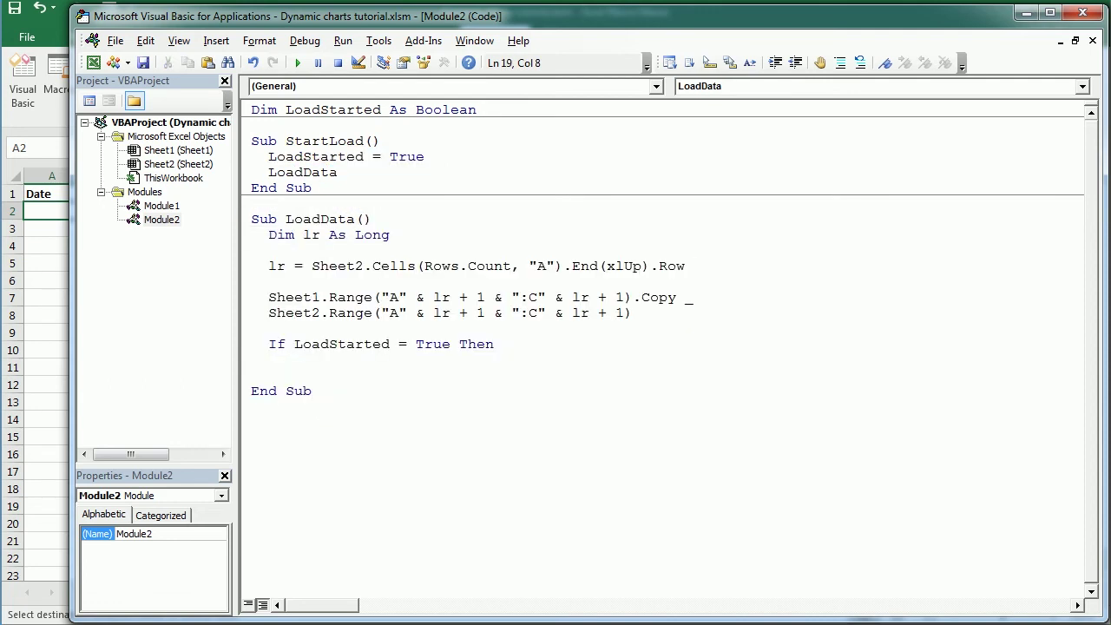
{"action": "key", "text": "Return"}
{"action": "key", "text": "Return"}
{"action": "type", "text": "Sub StopLoad"}
{"action": "key", "text": "Return"}
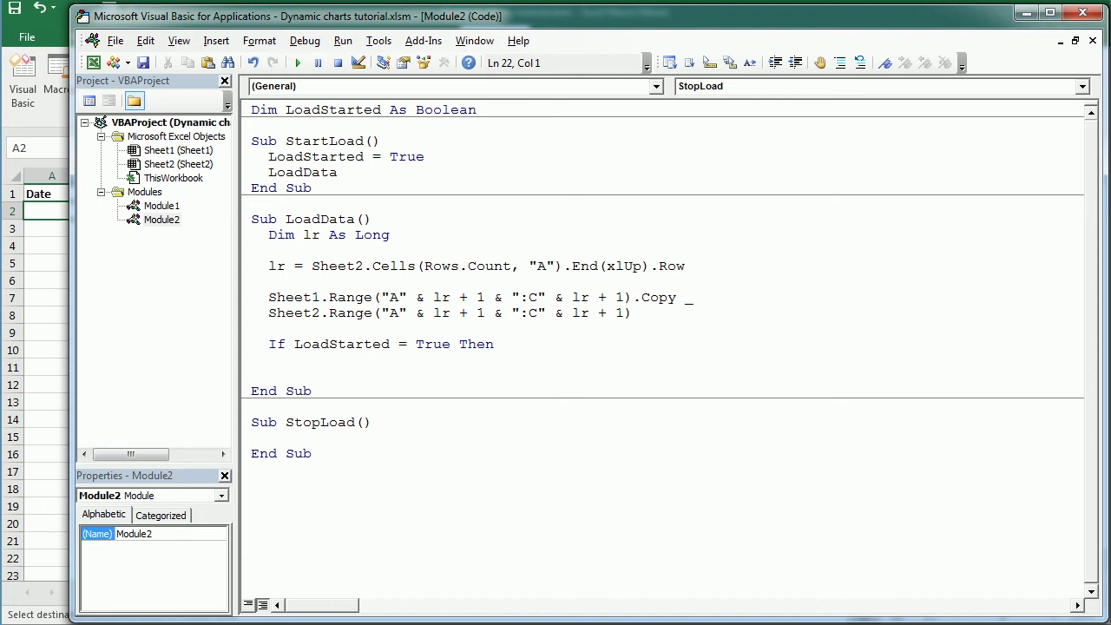
{"action": "type", "text": "LoadStarted=false"}
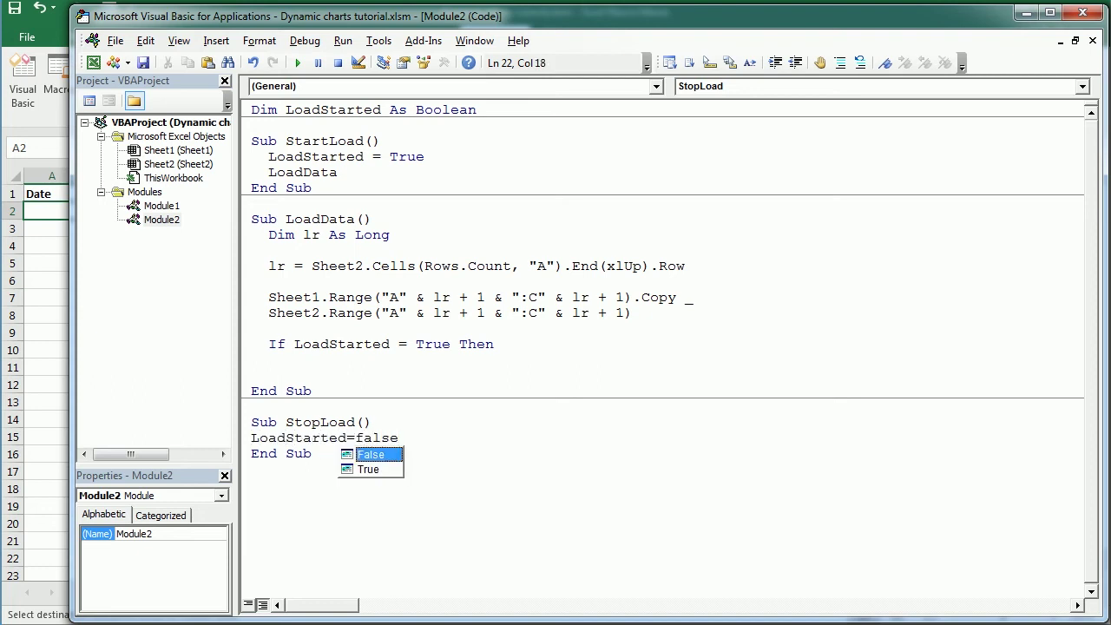
{"action": "left_click", "coordinate": [310, 453]}
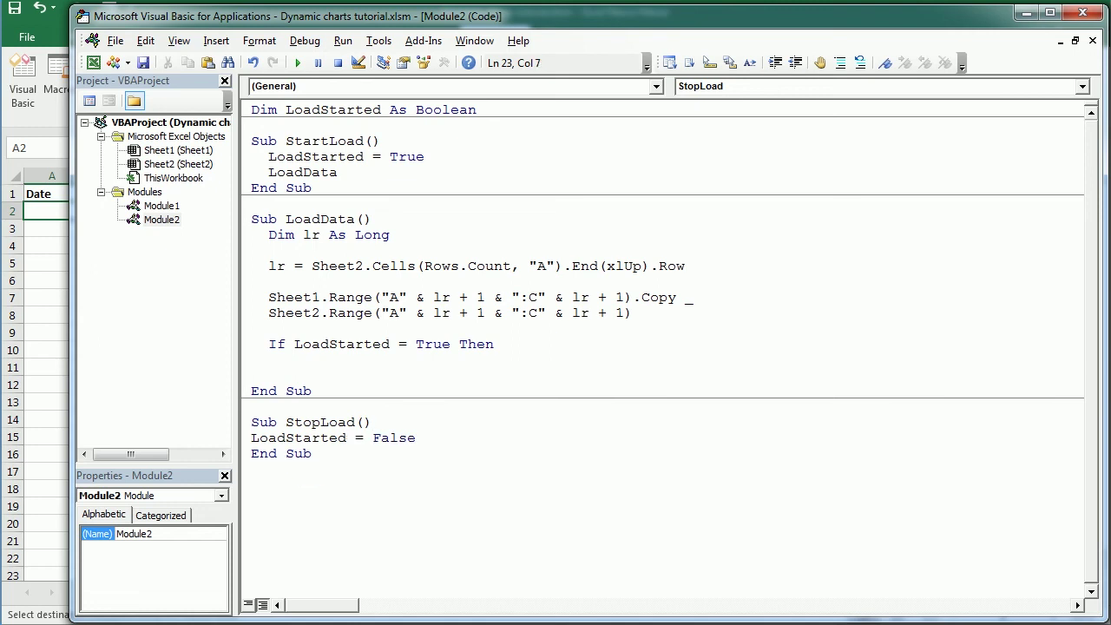
{"action": "left_click_drag", "start_coordinate": [268, 344], "coordinate": [518, 346]}
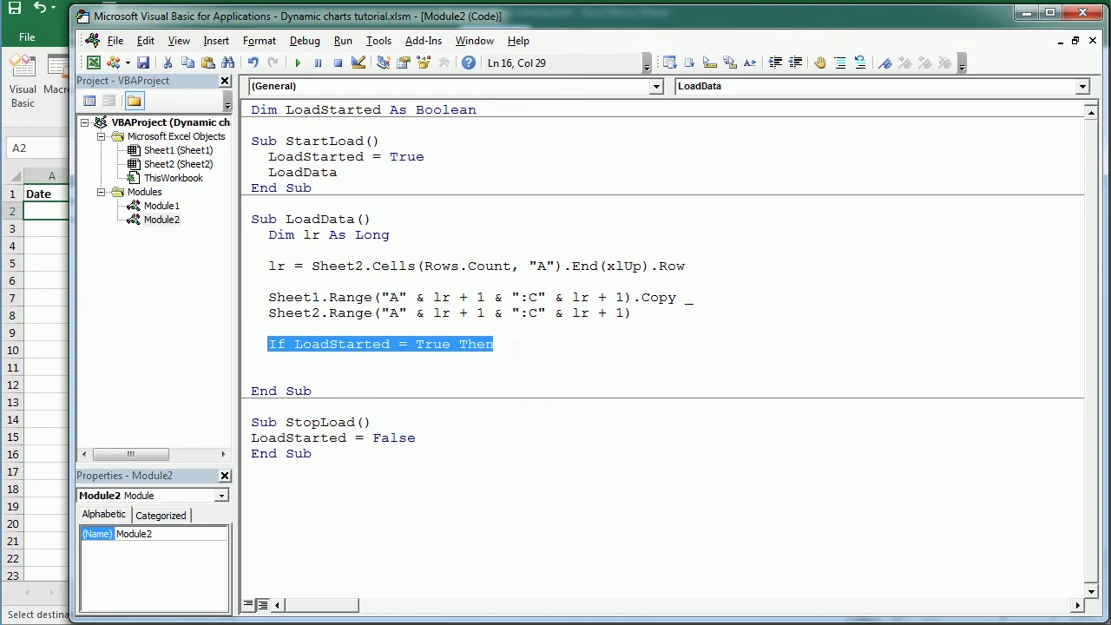
Step: Under the If line, add Application.OnTime Now + TimeValue("00:00:01"), "LoadData"
{"action": "left_click", "coordinate": [519, 345]}
{"action": "key", "text": "Return"}
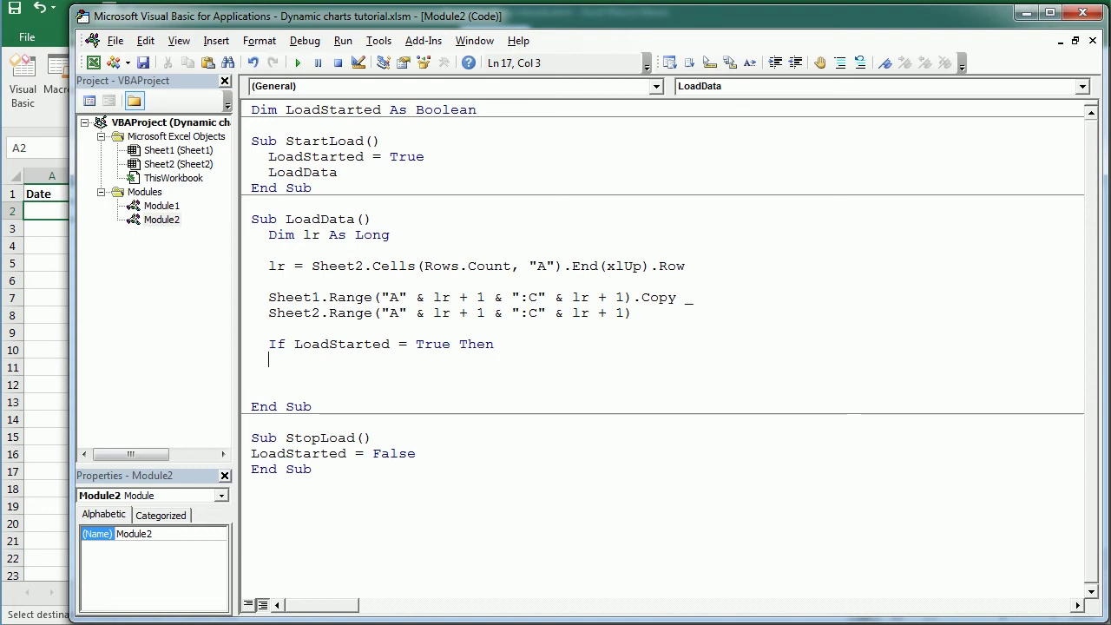
{"action": "key", "text": "Tab"}
{"action": "type", "text": "application"}
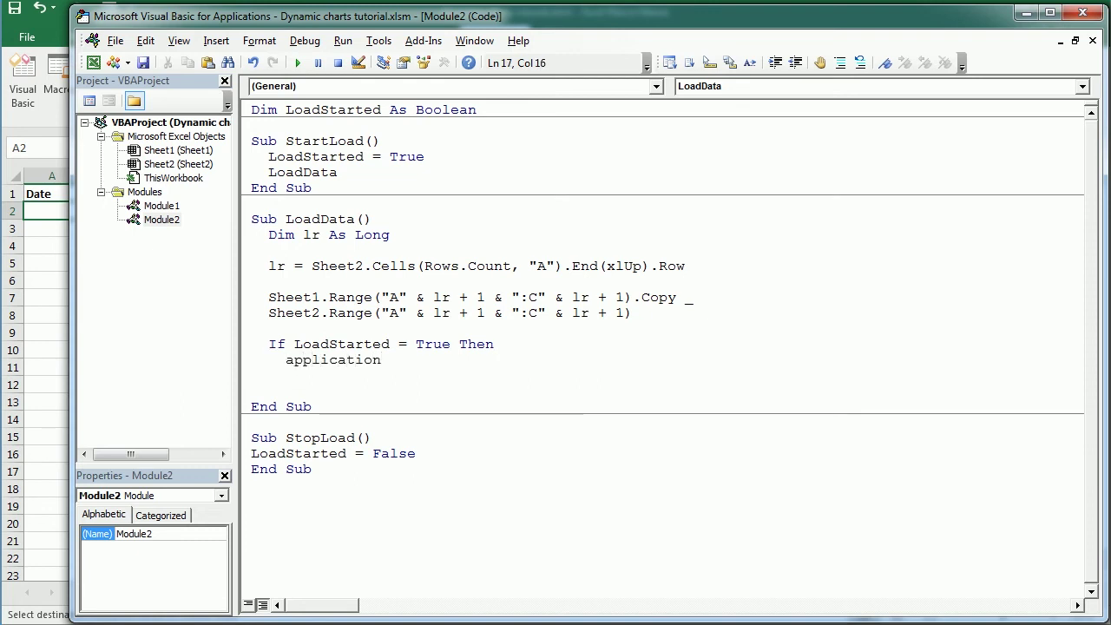
{"action": "type", "text": ".ontime"}
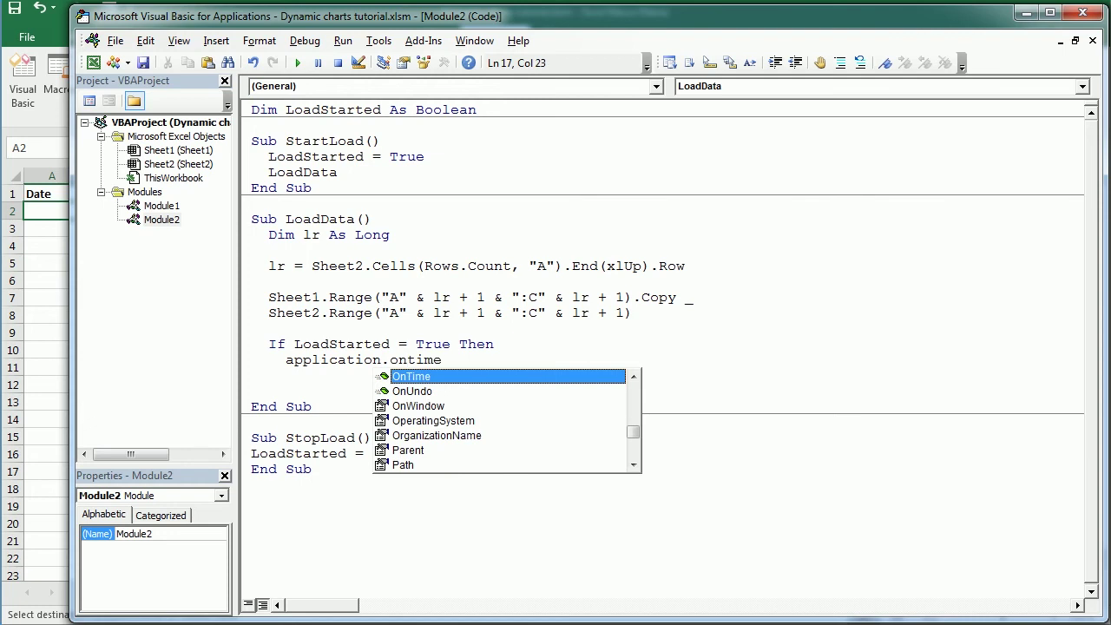
{"action": "type", "text": " now "}
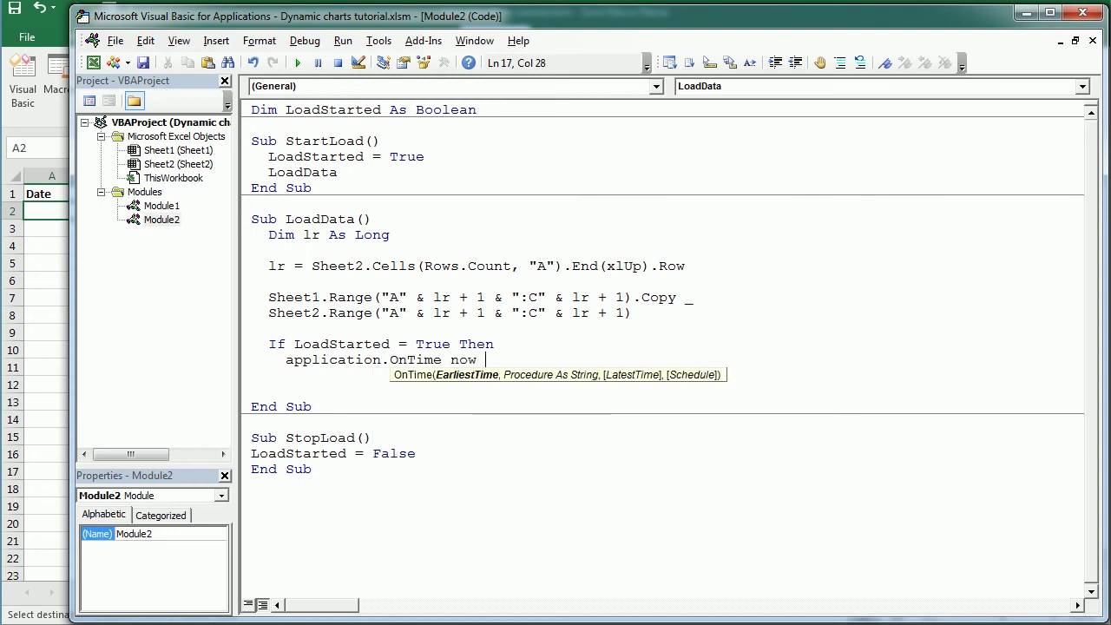
{"action": "type", "text": "+ timevalue)"}
{"action": "key", "text": "BackSpace"}
{"action": "type", "text": "(\"00"}
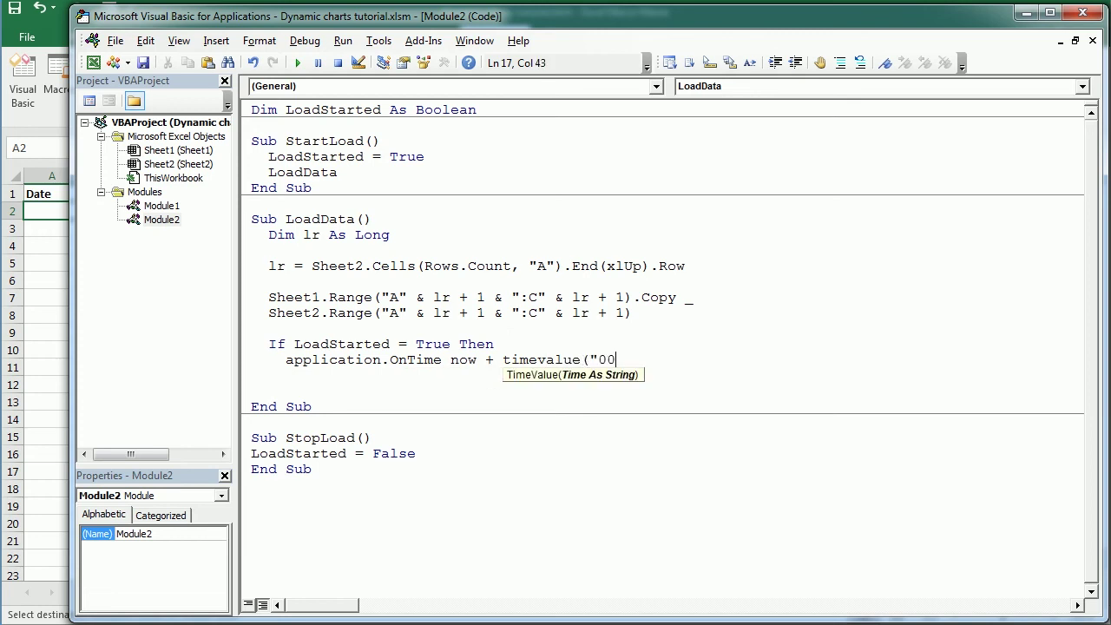
{"action": "type", "text": ":00:01\")"}
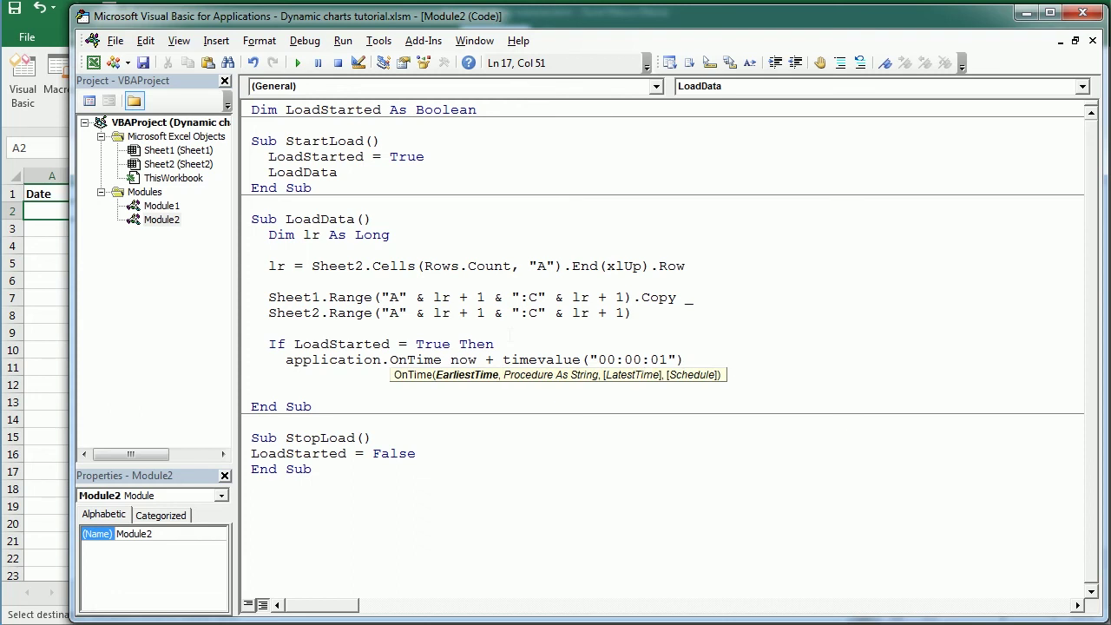
{"action": "type", "text": ", \"LoadDta"}
{"action": "key", "text": "BackSpace"}
{"action": "key", "text": "BackSpace"}
{"action": "type", "text": "ata\""}
{"action": "key", "text": "Return"}
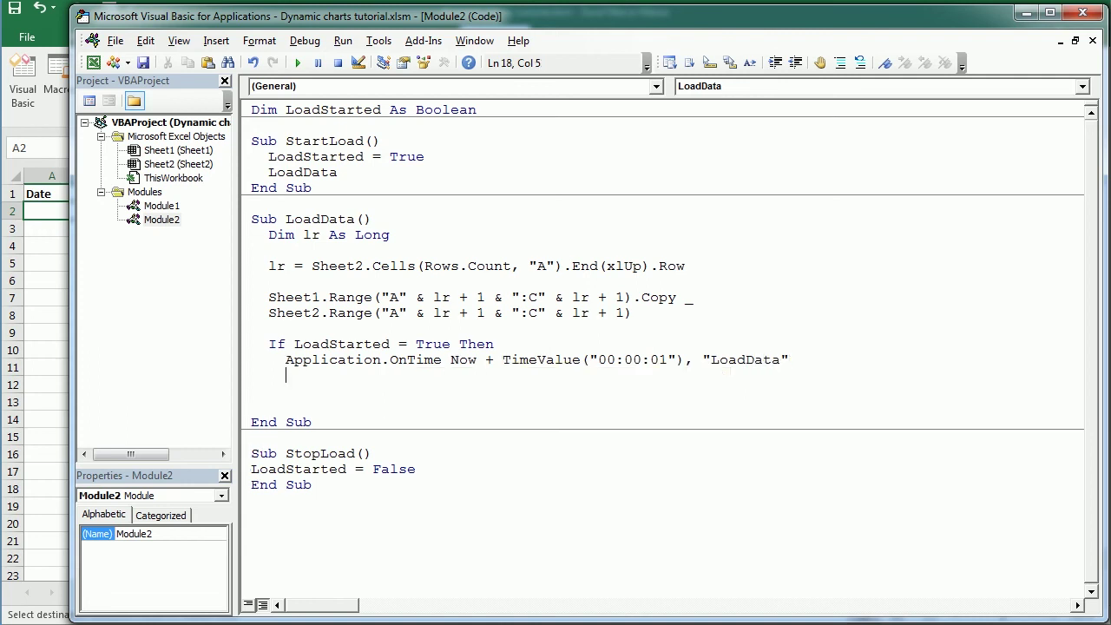
Step: Wrap Now + TimeValue("00:00:01") in parentheses and close the If block with End If
{"action": "left_click", "coordinate": [450, 359]}
{"action": "type", "text": "("}
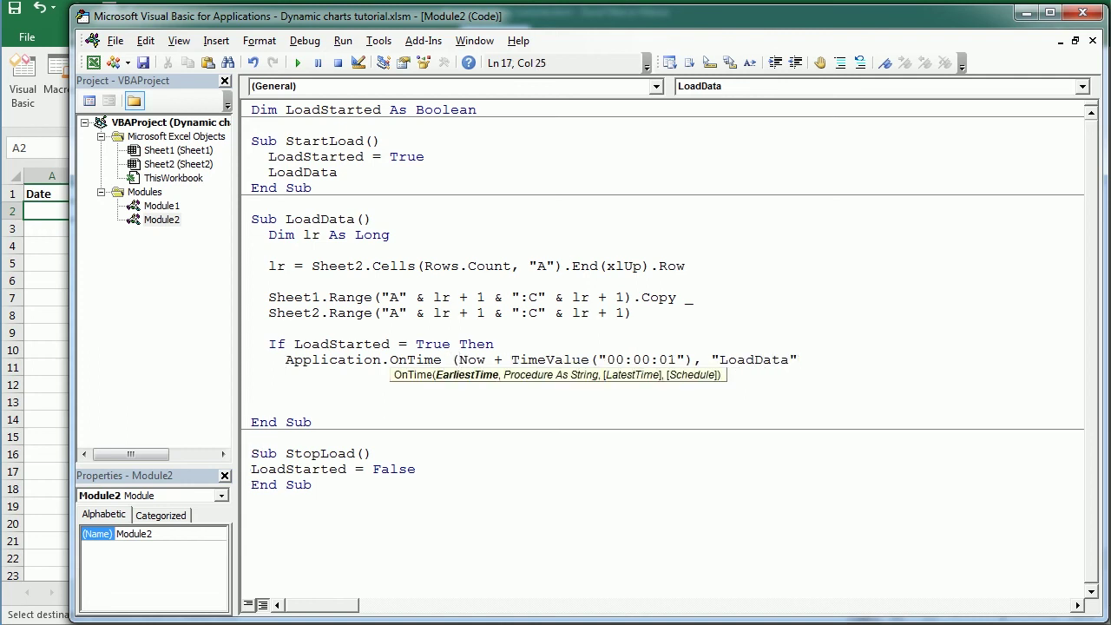
{"action": "left_click", "coordinate": [692, 359]}
{"action": "type", "text": "))"}
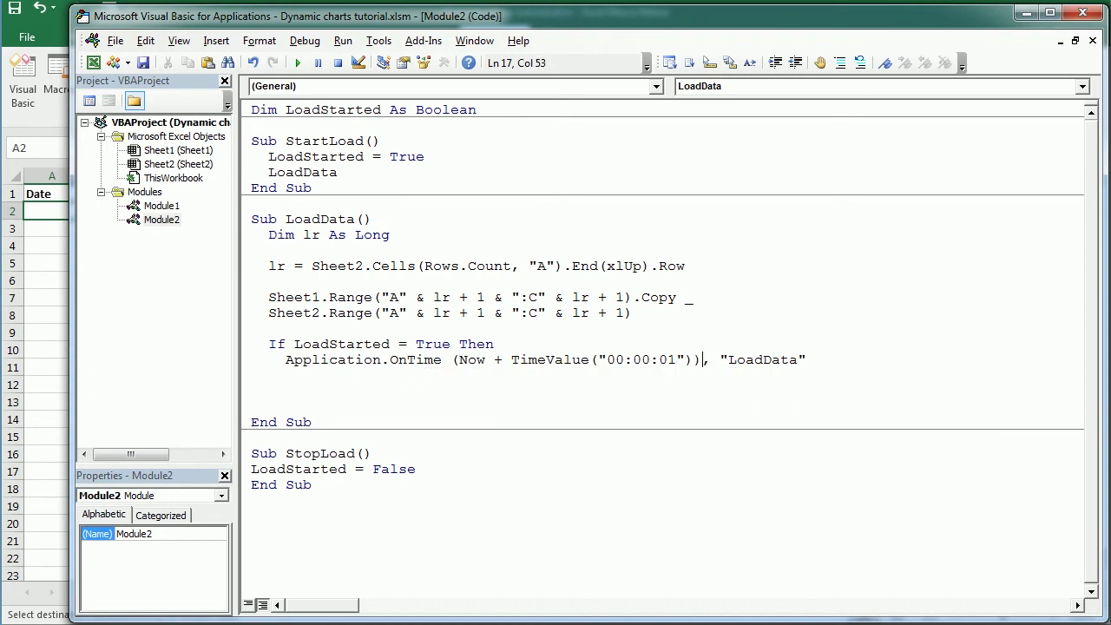
{"action": "left_click", "coordinate": [277, 391]}
{"action": "type", "text": "end if"}
{"action": "key", "text": "Up"}
{"action": "key", "text": "Up"}
{"action": "key", "text": "Delete"}
{"action": "key", "text": "End"}
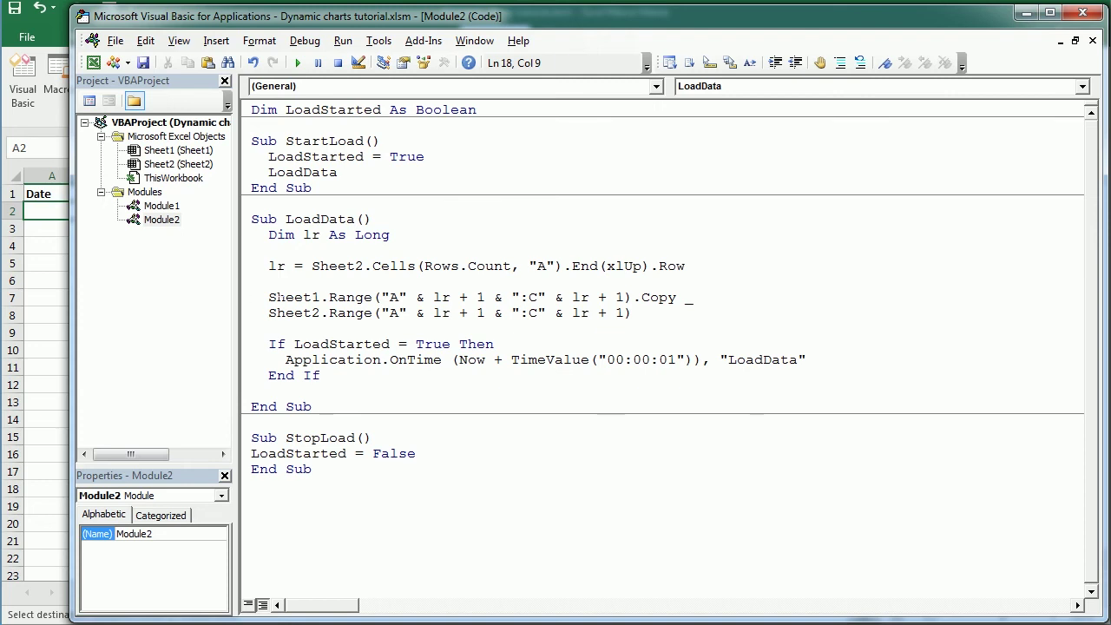
Step: Draw a Form Controls push button over cells O3 to R5 on Sheet2
{"action": "left_click", "coordinate": [50, 211]}
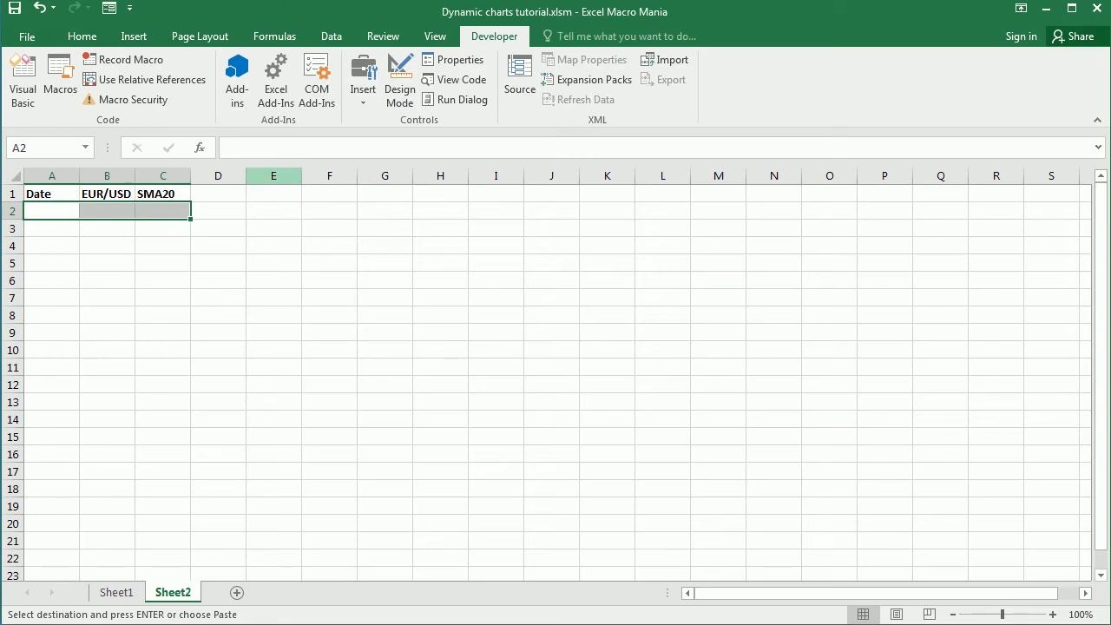
{"action": "left_click", "coordinate": [364, 102]}
{"action": "left_click", "coordinate": [352, 138]}
{"action": "left_click_drag", "start_coordinate": [836, 222], "coordinate": [994, 298]}
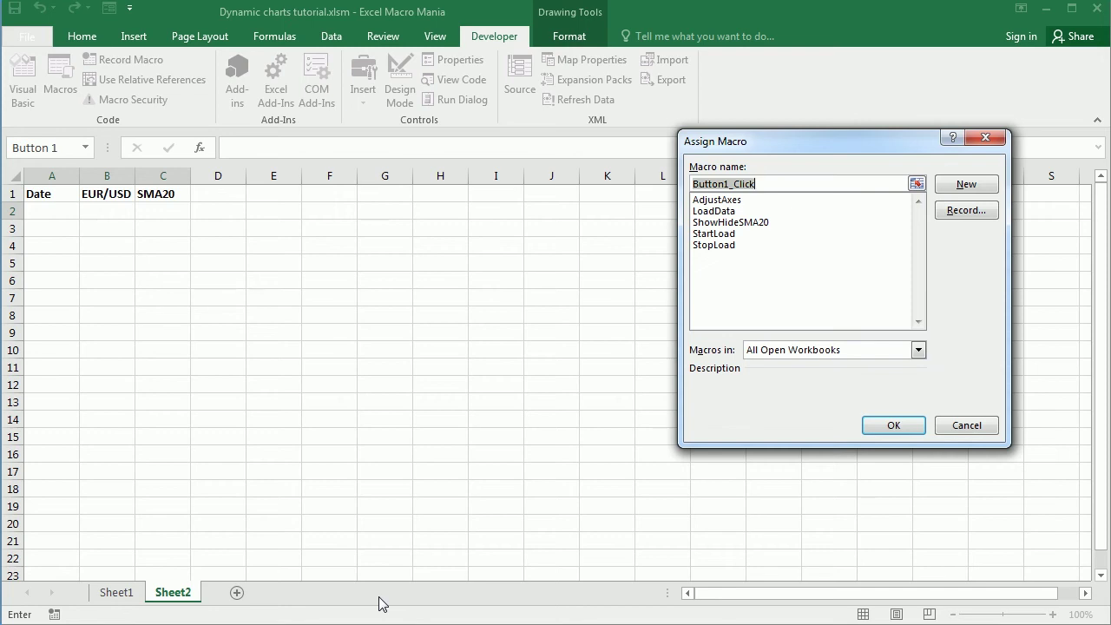
Step: Assign the StartLoad macro to the button and delete its default label
{"action": "key", "text": "End"}
{"action": "left_click", "coordinate": [724, 234]}
{"action": "key", "text": "Return"}
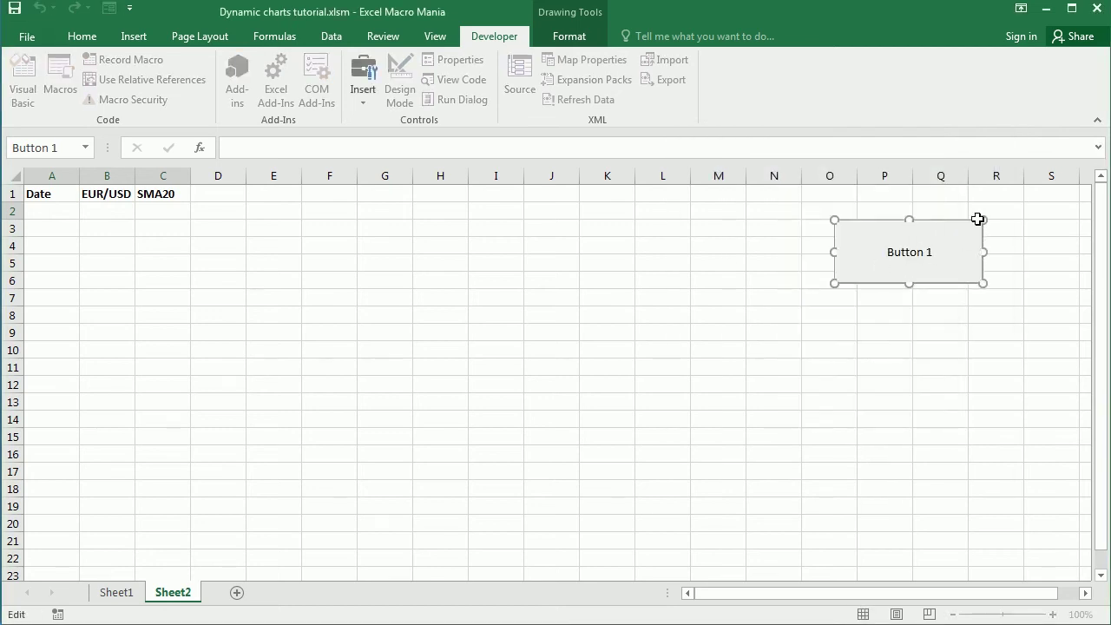
{"action": "key", "text": "Delete"}
{"action": "key", "text": "Delete"}
{"action": "key", "text": "Delete"}
{"action": "key", "text": "Delete"}
{"action": "key", "text": "Delete"}
{"action": "key", "text": "Delete"}
{"action": "key", "text": "Delete"}
{"action": "key", "text": "Delete"}
Step: Label the first button START, then draw a second button below it and assign StopLoad
{"action": "type", "text": "START"}
{"action": "left_click", "coordinate": [614, 299]}
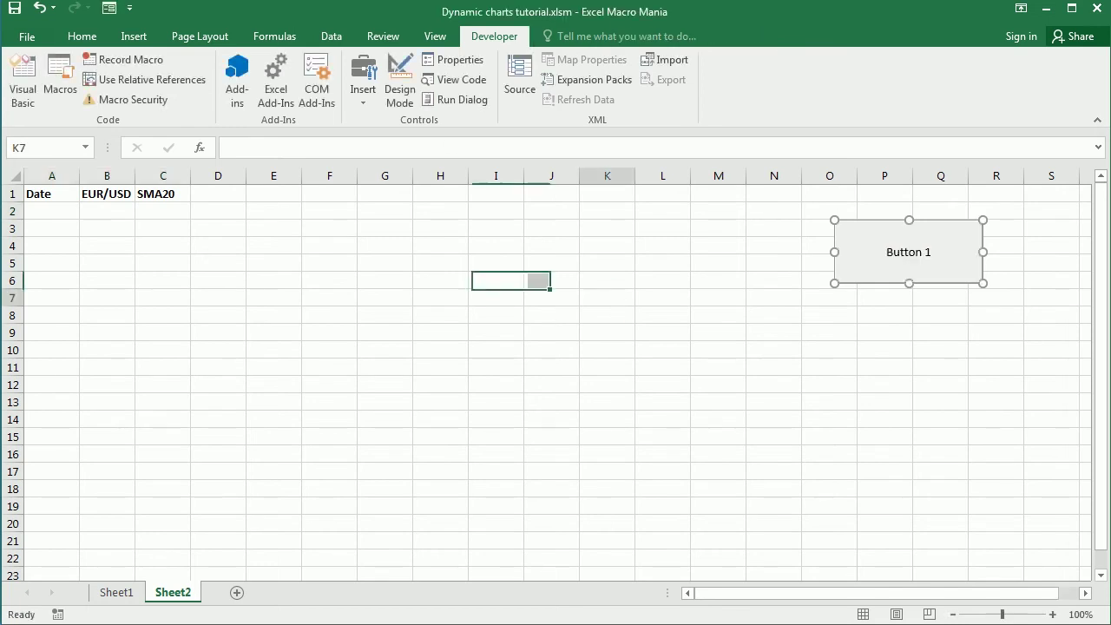
{"action": "left_click", "coordinate": [363, 82]}
{"action": "left_click", "coordinate": [354, 139]}
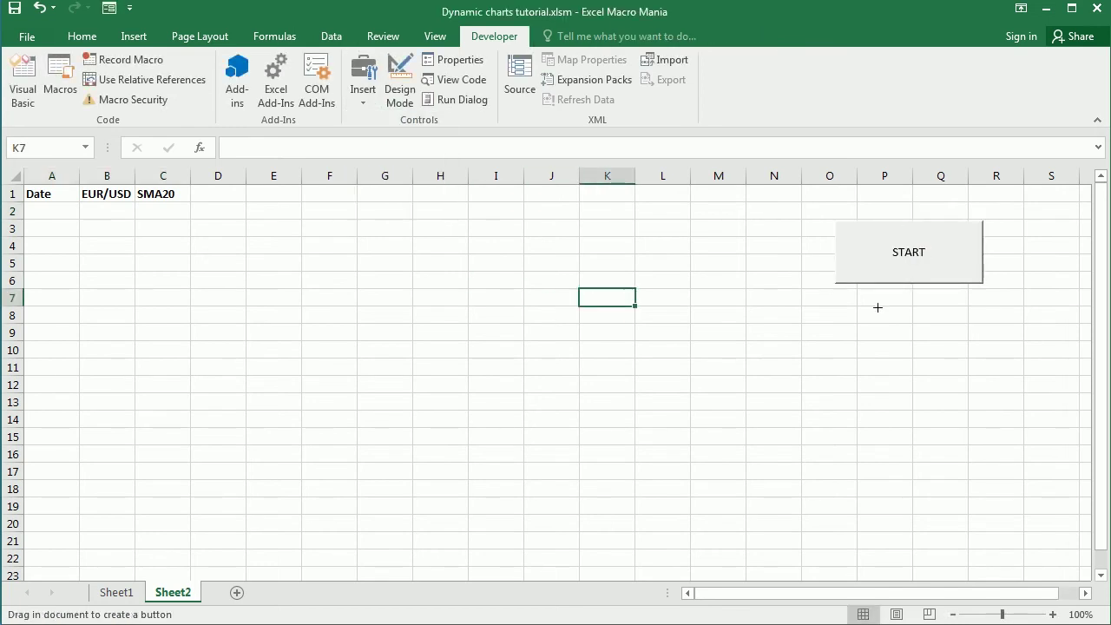
{"action": "left_click_drag", "start_coordinate": [838, 300], "coordinate": [996, 381]}
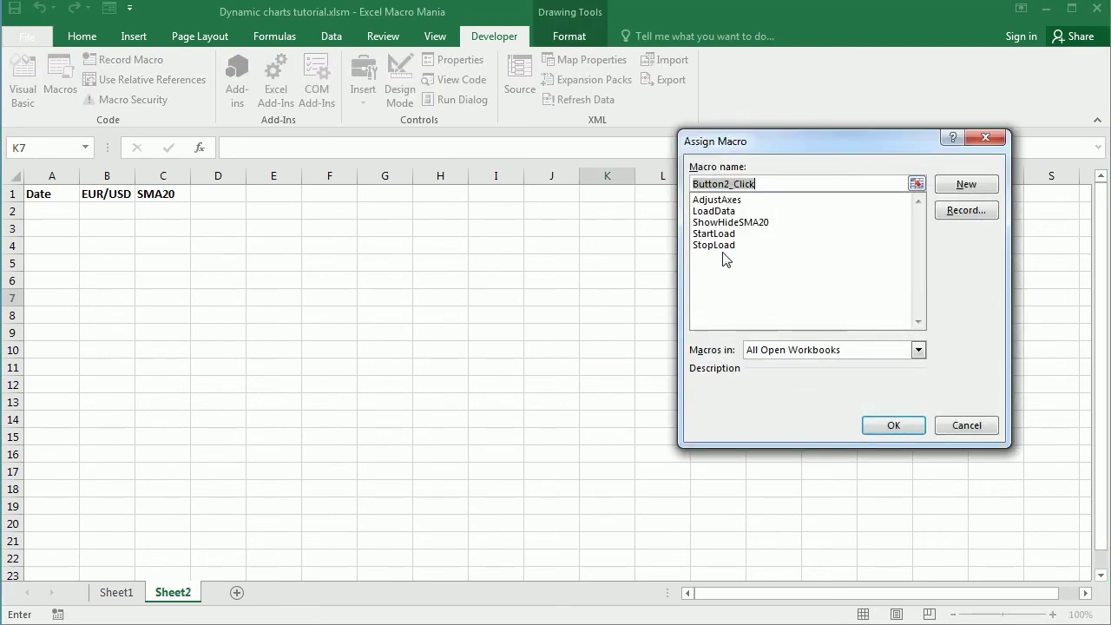
{"action": "double_click", "coordinate": [719, 242]}
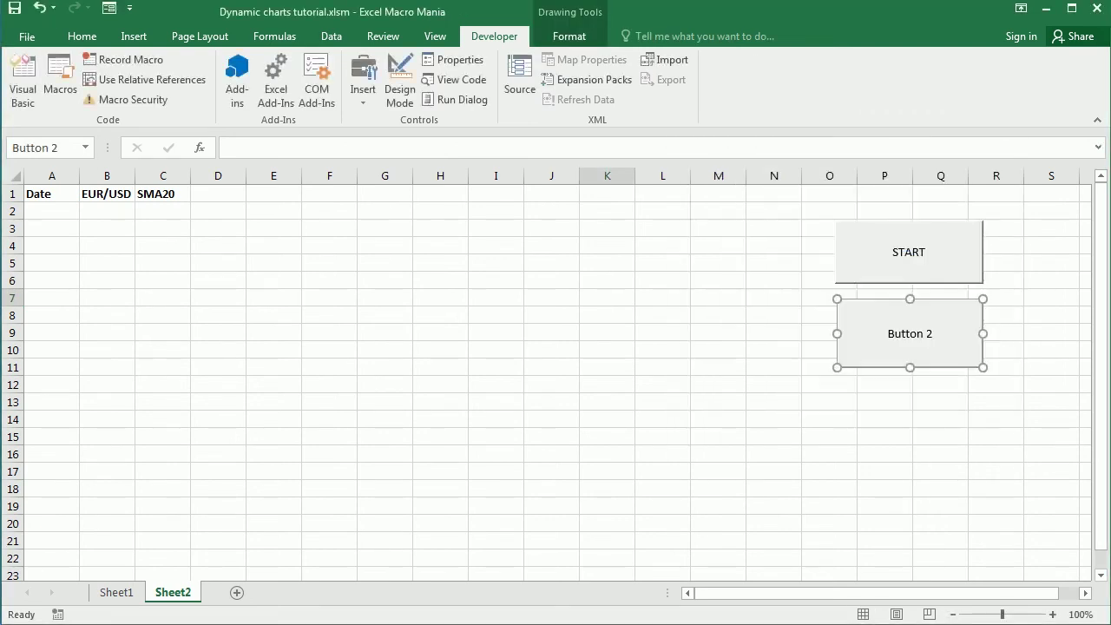
Step: Relabel the new button STOP and confirm StopLoad as its assigned macro
{"action": "left_click", "coordinate": [897, 338]}
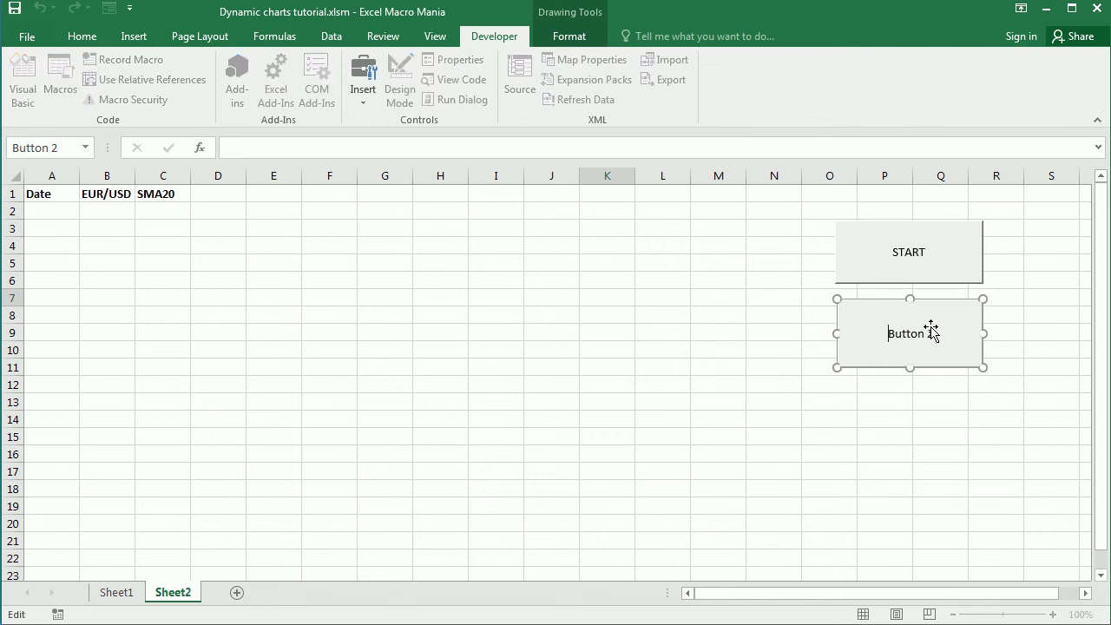
{"action": "key", "text": "Delete"}
{"action": "key", "text": "Delete"}
{"action": "key", "text": "Delete"}
{"action": "key", "text": "Delete"}
{"action": "key", "text": "Delete"}
{"action": "key", "text": "Delete"}
{"action": "key", "text": "Delete"}
{"action": "type", "text": "STOP"}
{"action": "left_click", "coordinate": [950, 373]}
{"action": "left_click", "coordinate": [949, 366]}
{"action": "right_click", "coordinate": [948, 363]}
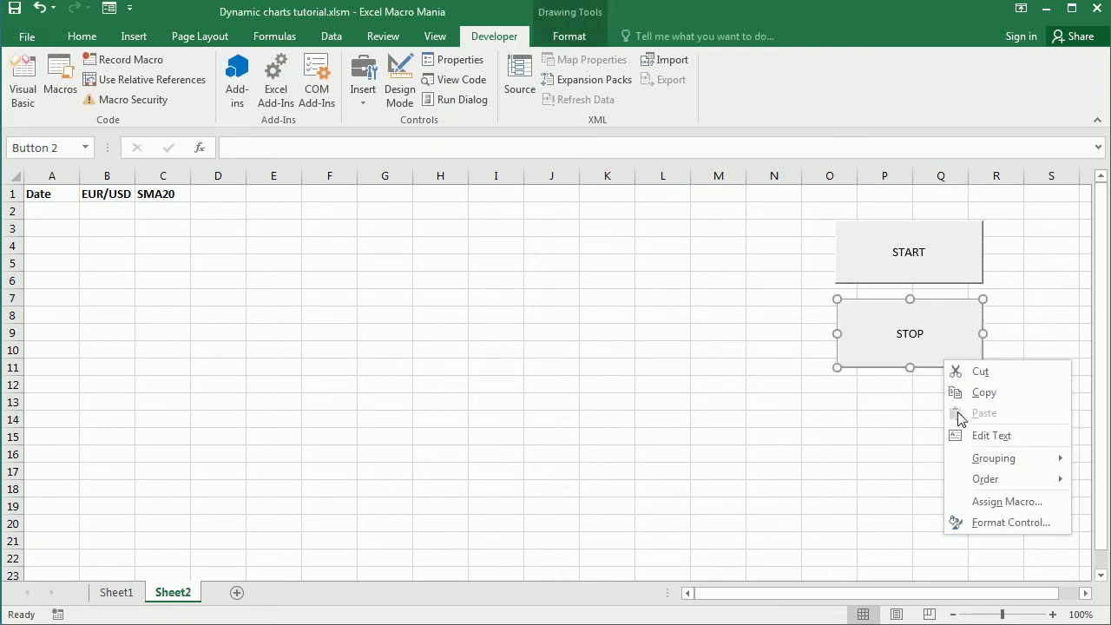
{"action": "left_click", "coordinate": [994, 503]}
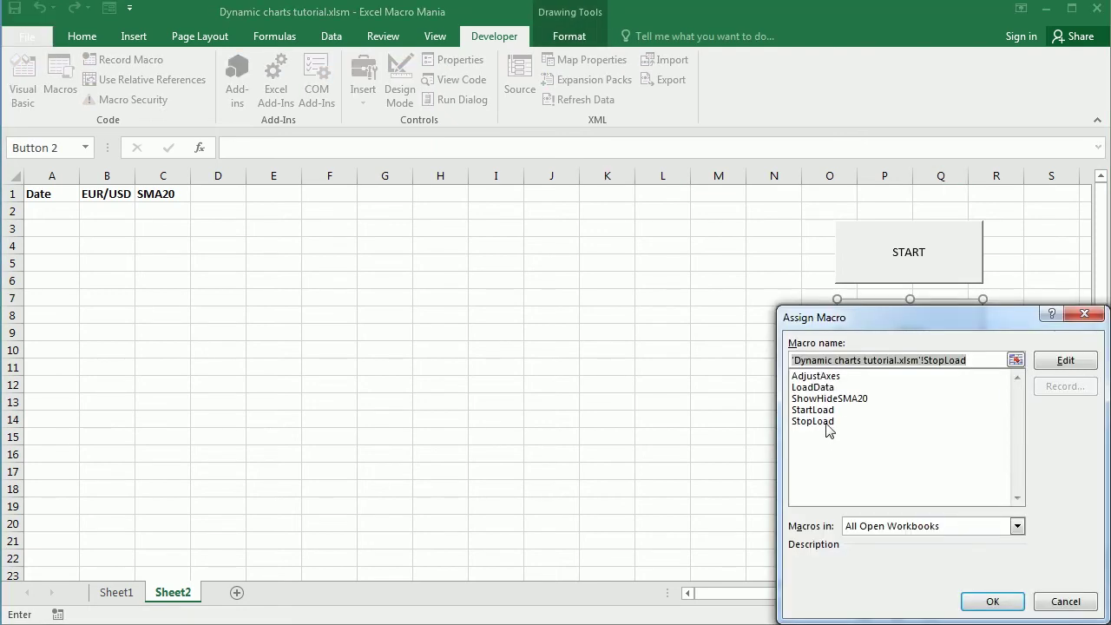
{"action": "left_click", "coordinate": [966, 599]}
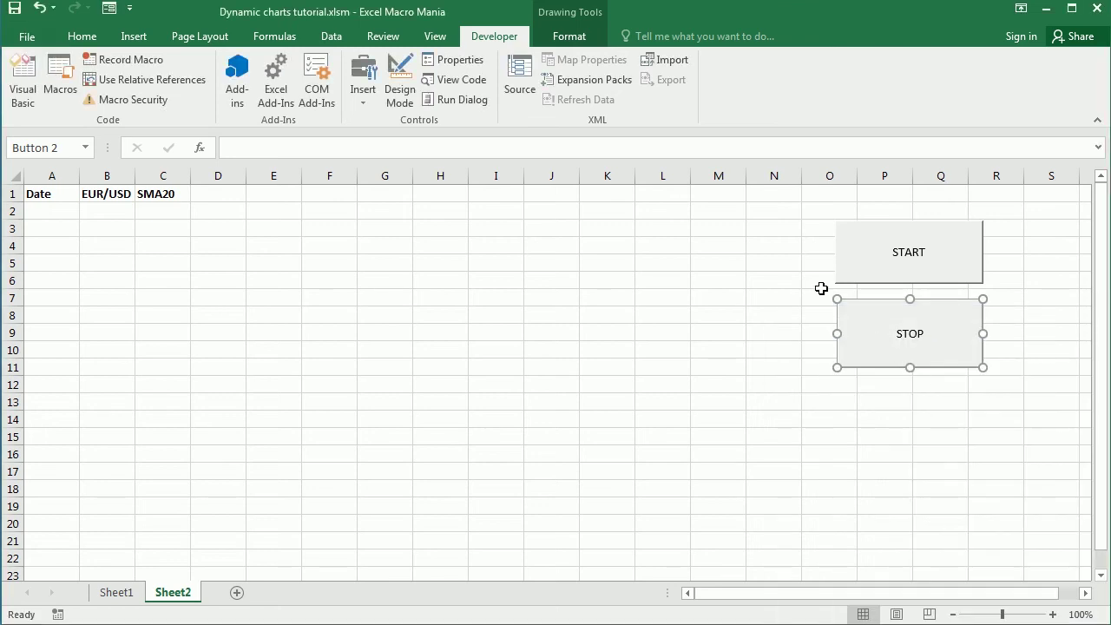
Step: Start loading EUR/USD rows and autofit column A so the dates show
{"action": "left_click", "coordinate": [880, 253]}
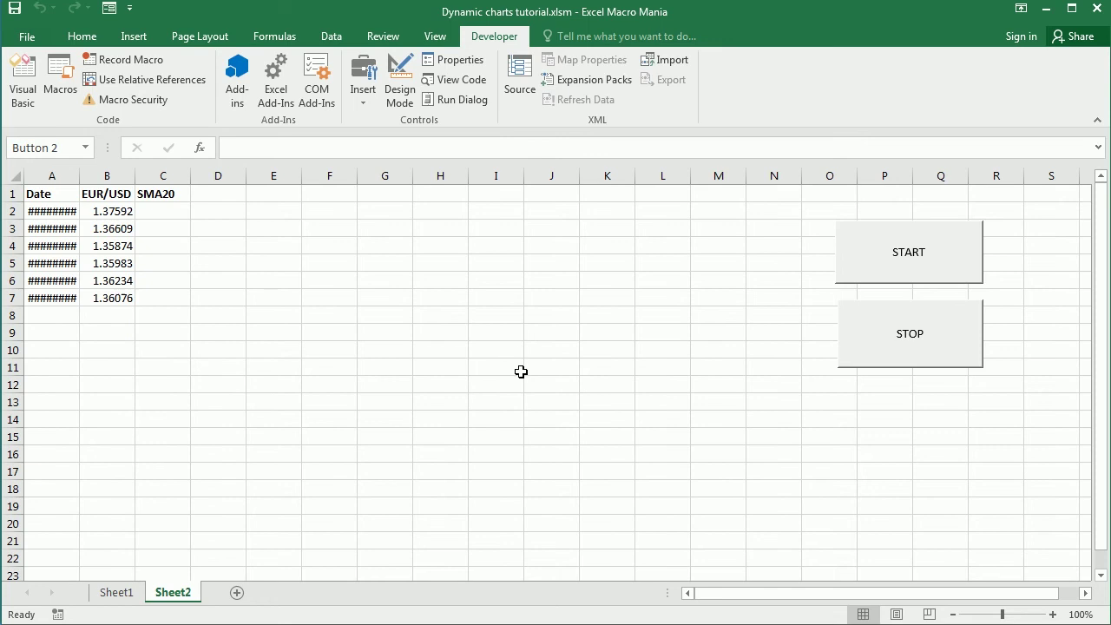
{"action": "left_click", "coordinate": [925, 345]}
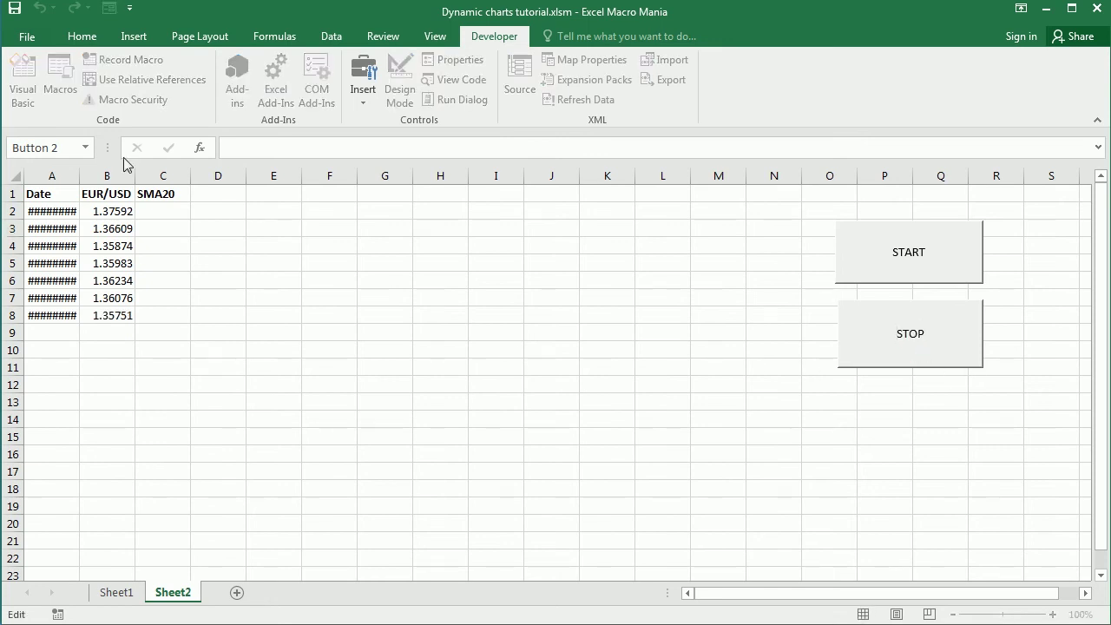
{"action": "left_click", "coordinate": [111, 187]}
{"action": "left_click", "coordinate": [75, 176]}
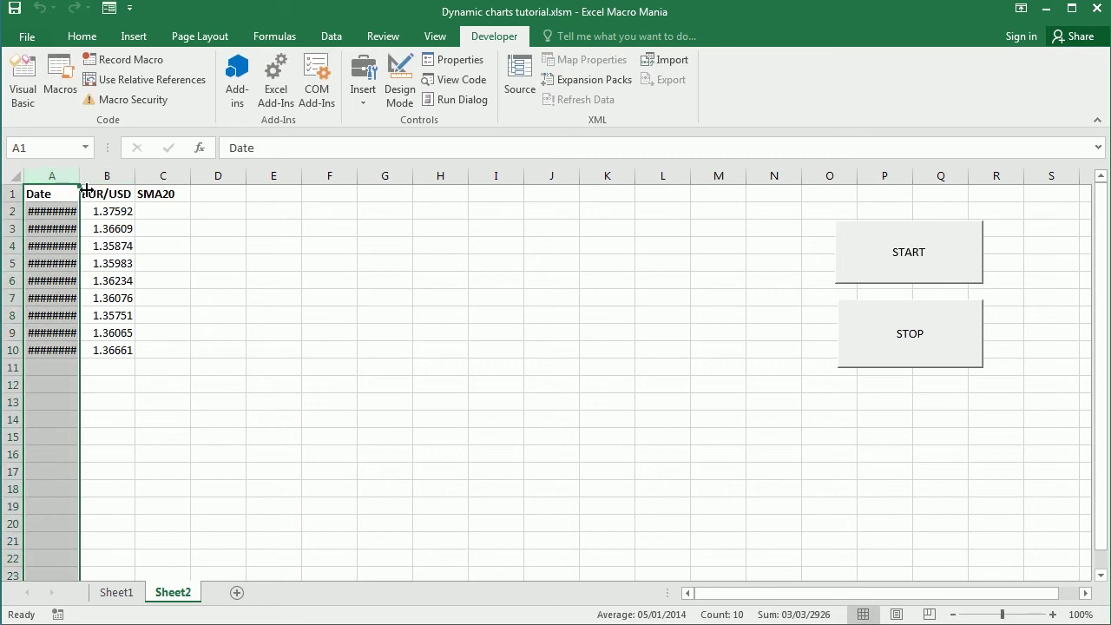
{"action": "double_click", "coordinate": [80, 175]}
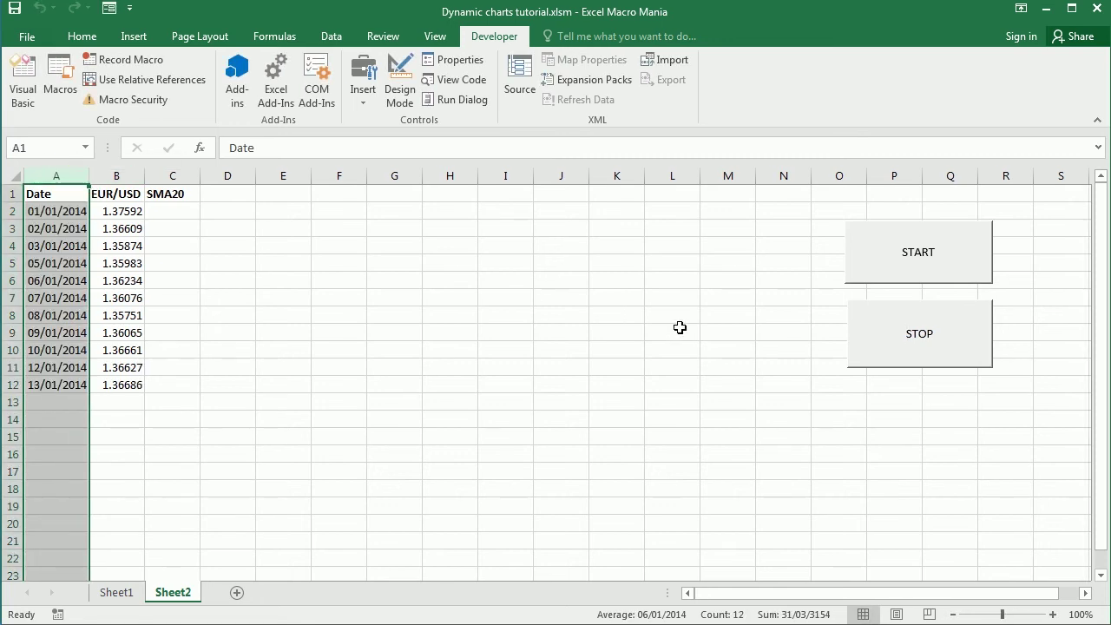
Step: Stop loading at 16/01/2014 and select the Date and EUR/USD data A1:B15
{"action": "left_click", "coordinate": [917, 338]}
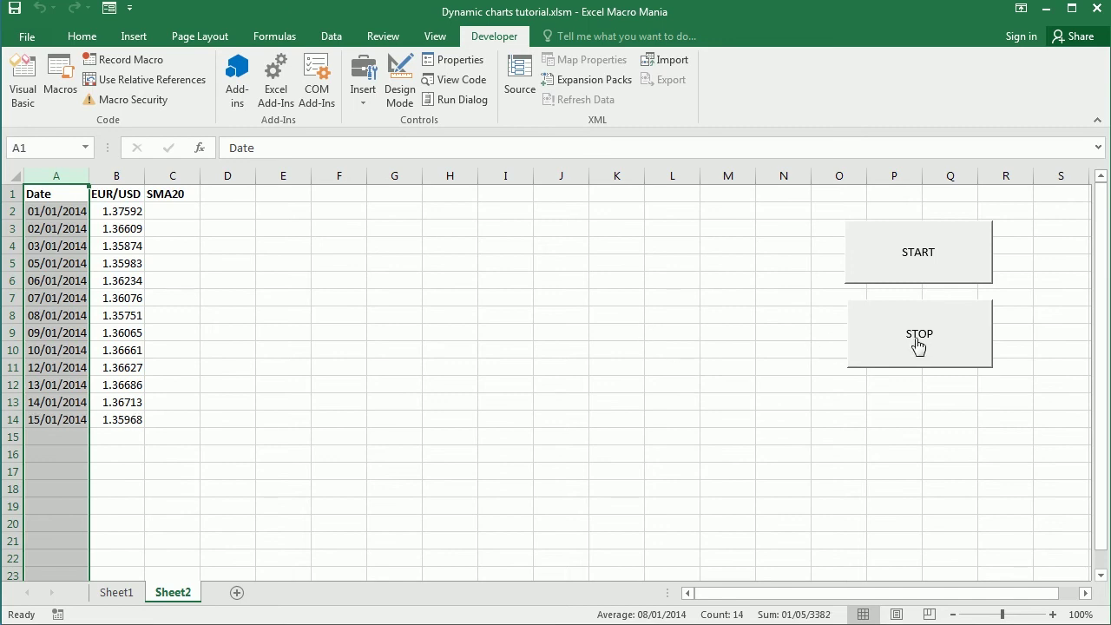
{"action": "left_click", "coordinate": [187, 436]}
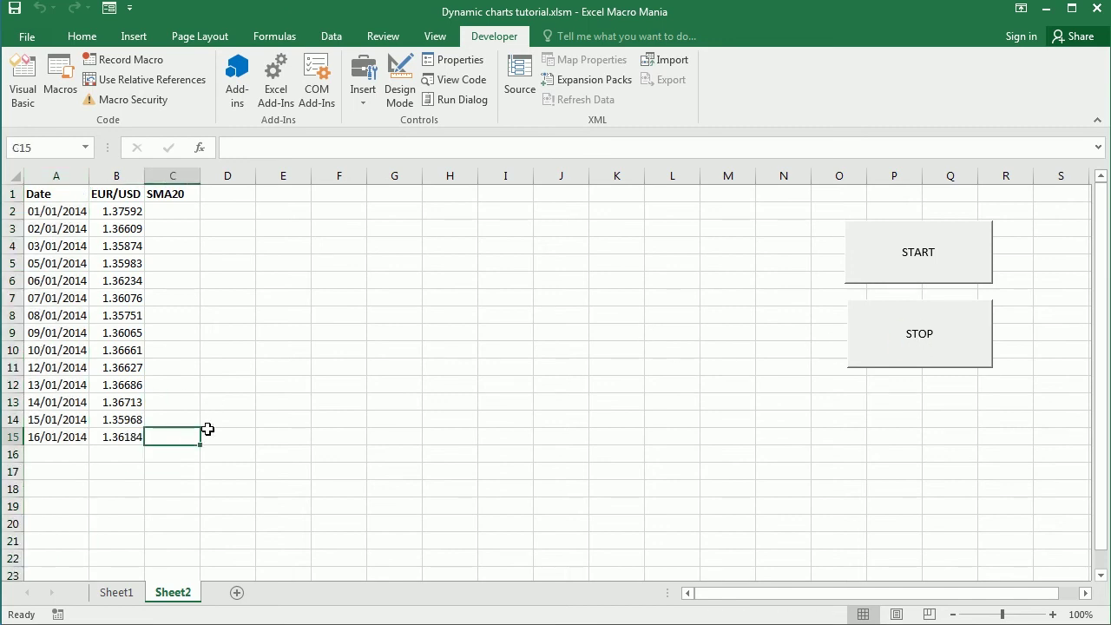
{"action": "left_click_drag", "start_coordinate": [38, 193], "coordinate": [137, 436]}
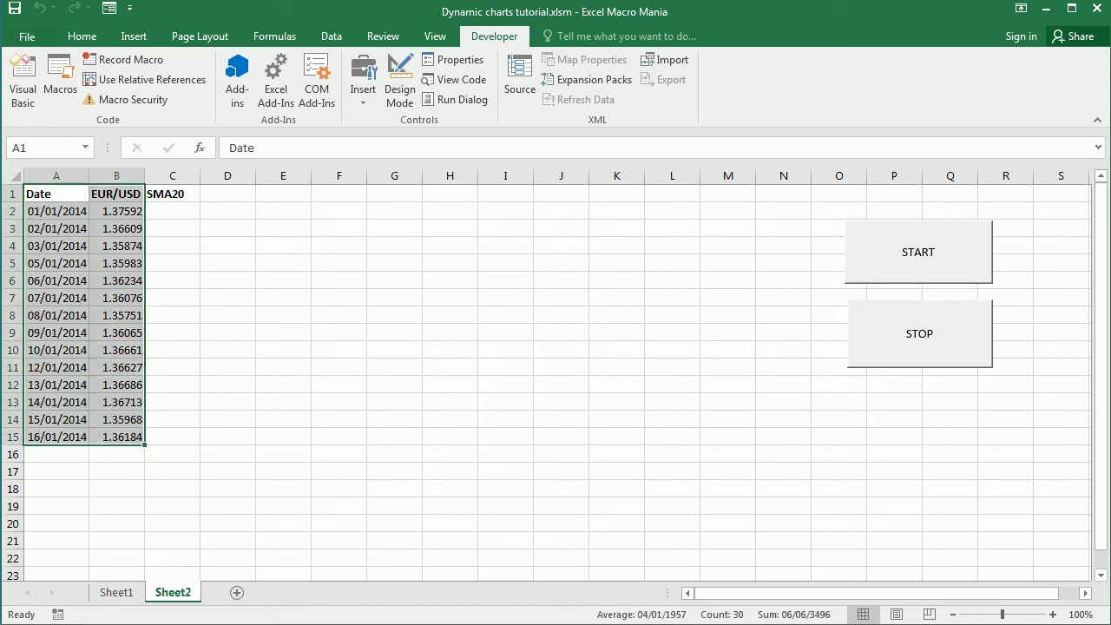
Step: Insert a 2-D line chart of the A1:B15 dates and EUR/USD prices, then check its series
{"action": "left_click", "coordinate": [138, 34]}
{"action": "left_click", "coordinate": [480, 79]}
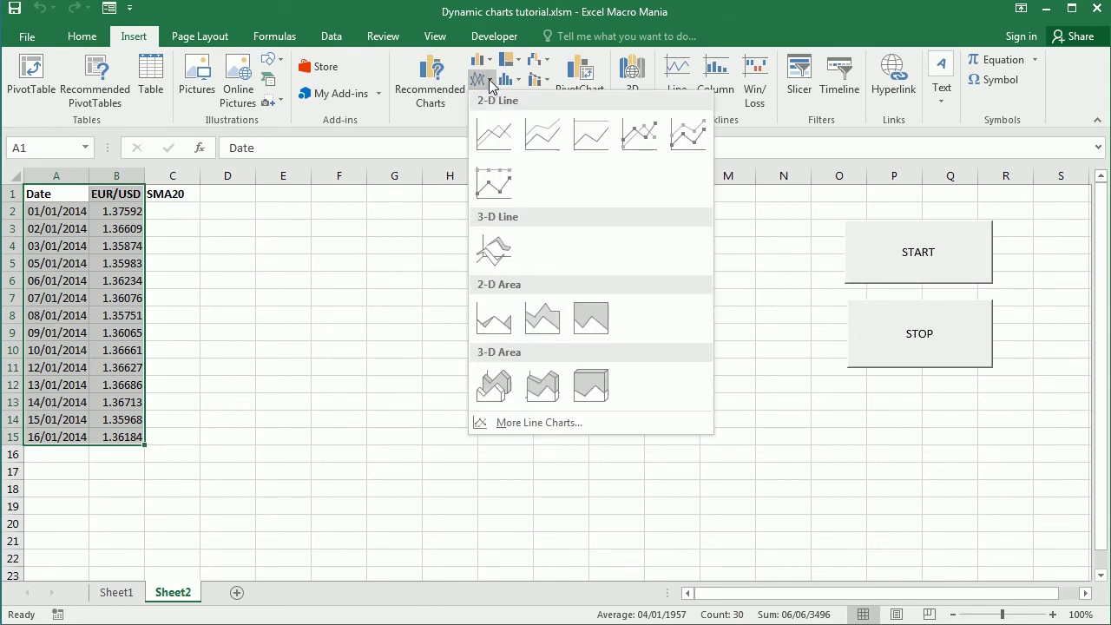
{"action": "left_click", "coordinate": [495, 125]}
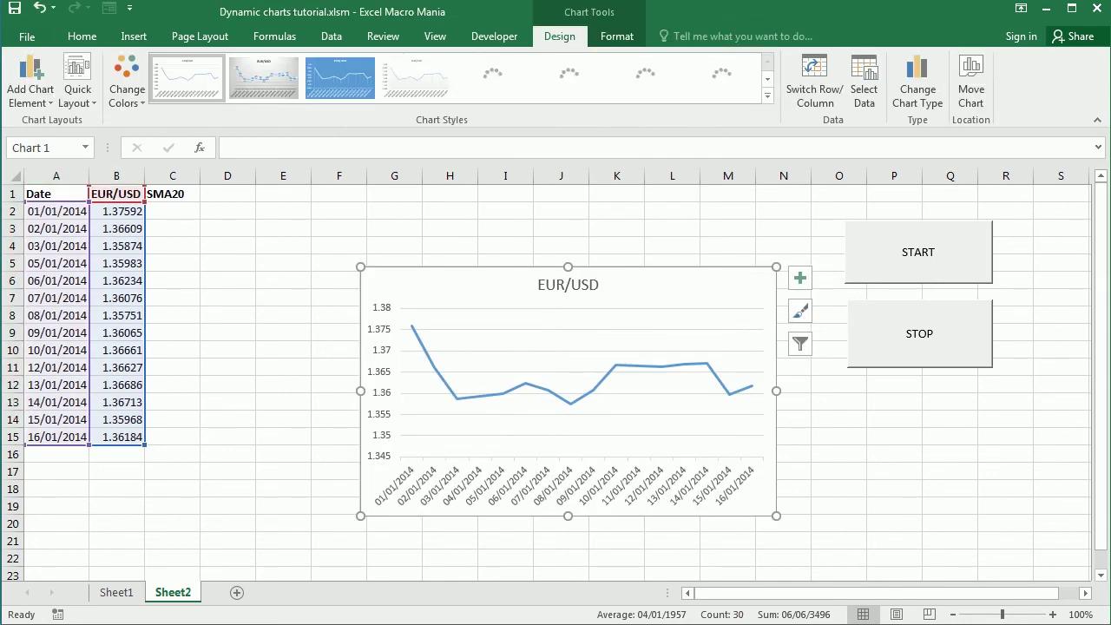
{"action": "left_click", "coordinate": [525, 385]}
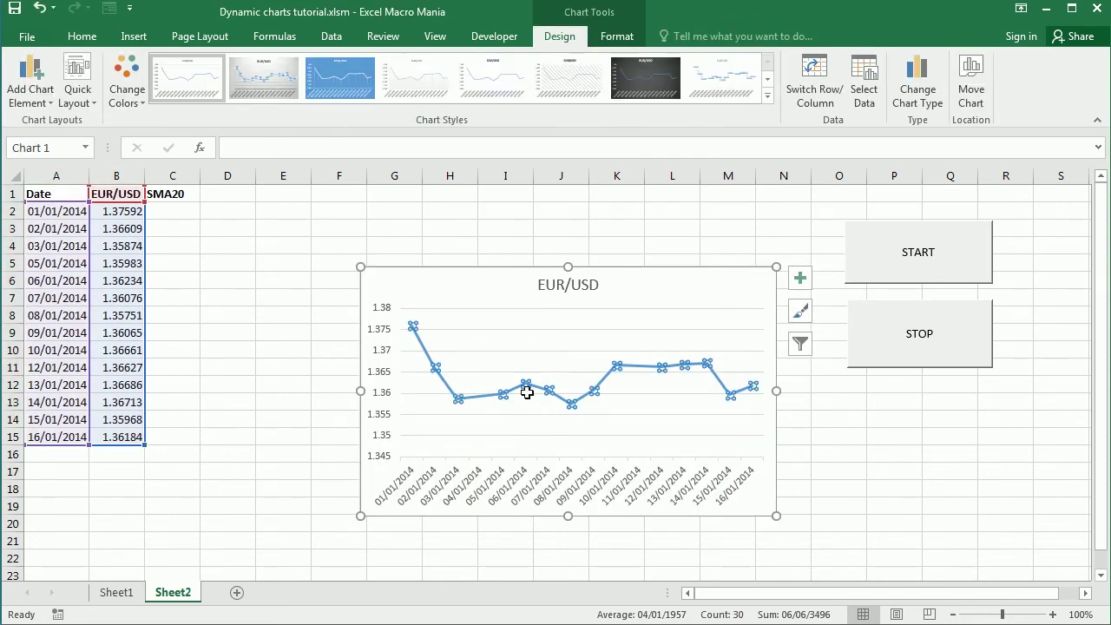
{"action": "mouse_move", "coordinate": [536, 393]}
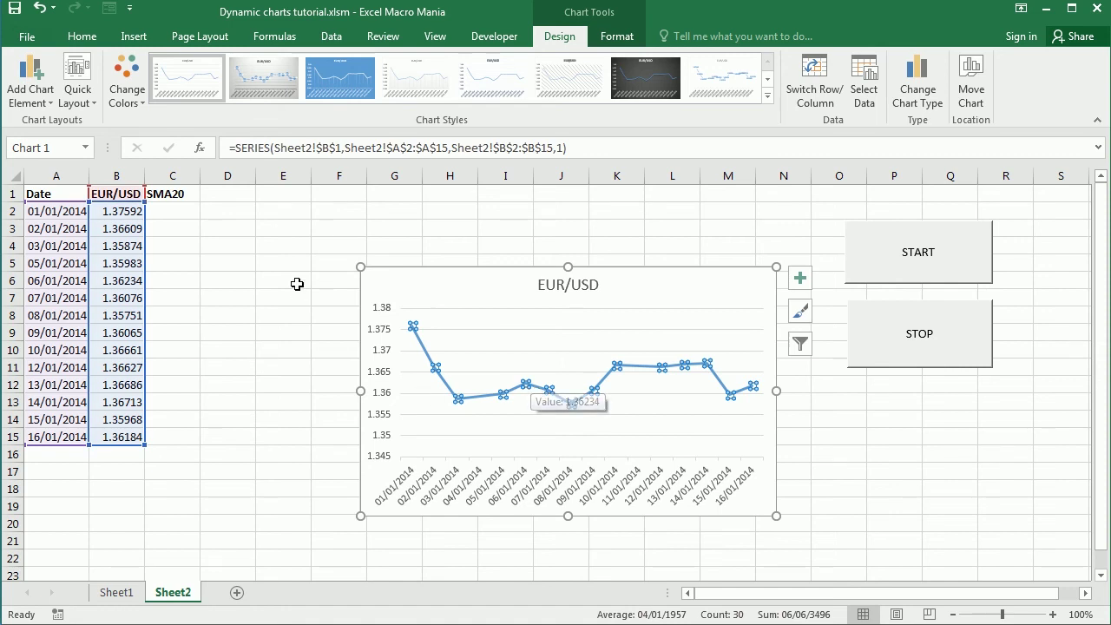
{"action": "key", "text": "Escape"}
{"action": "key", "text": "Escape"}
Step: Start a new workbook name called DateLoad from the Formulas tab's defined names
{"action": "left_click", "coordinate": [274, 36]}
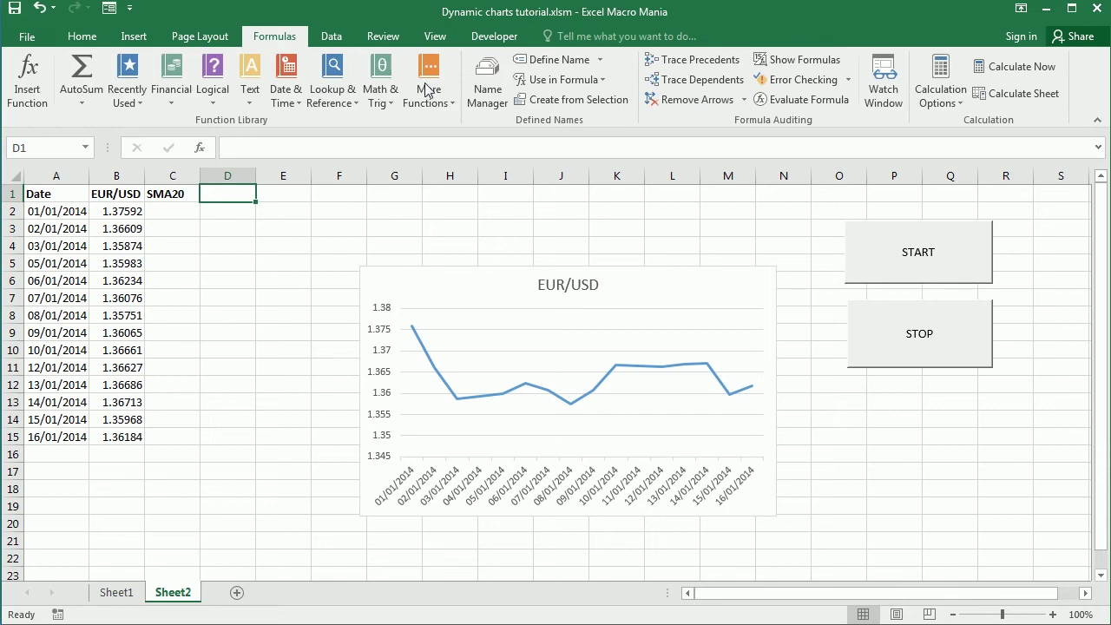
{"action": "left_click", "coordinate": [496, 87]}
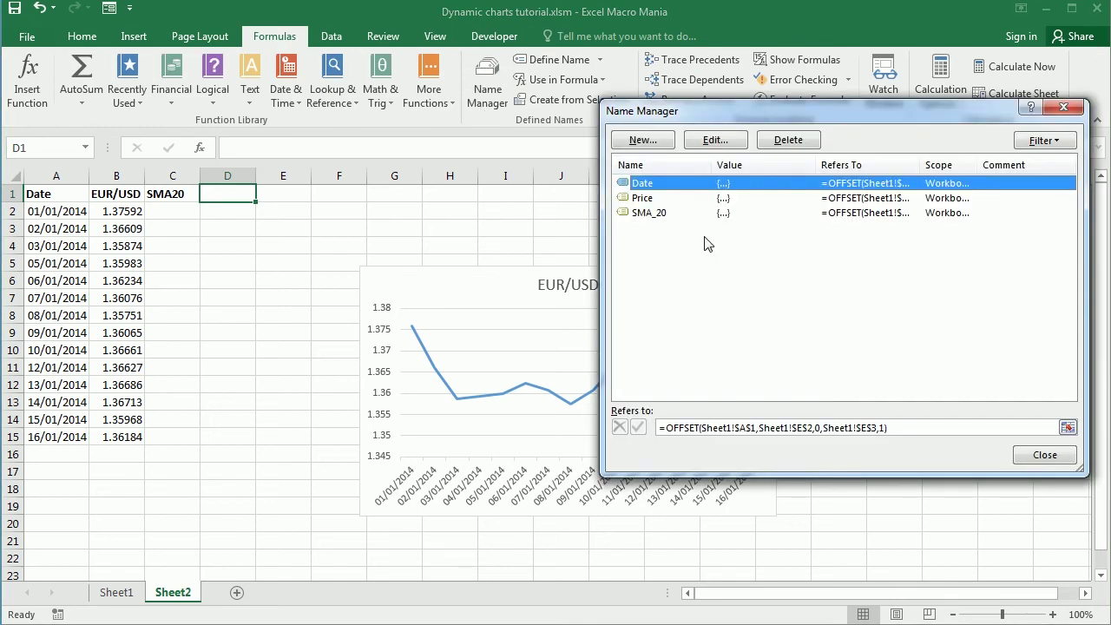
{"action": "left_click", "coordinate": [645, 145]}
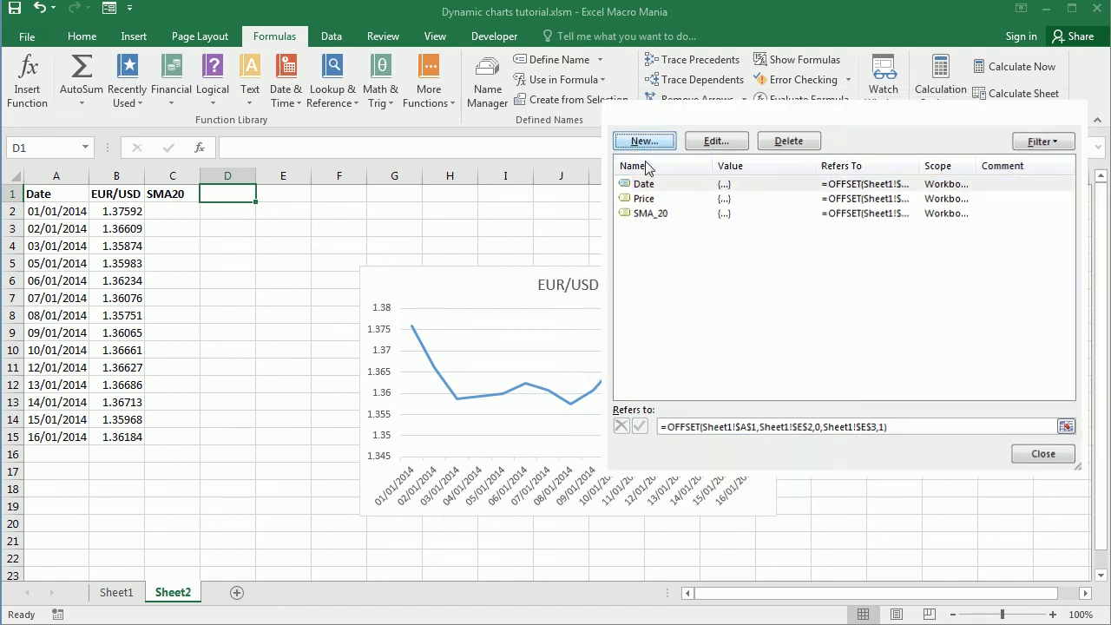
{"action": "type", "text": "DateLoad"}
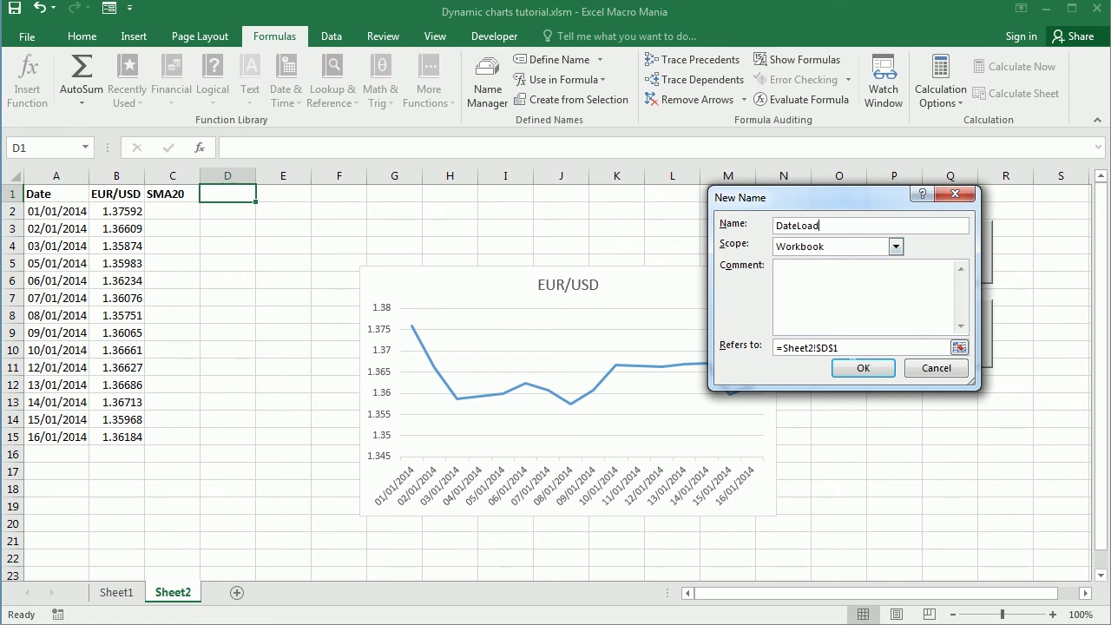
Step: Set DateLoad to refer to =OFFSET(Sheet2!$A$1,1,0,COUNTA(Sheet2!$A:$A)-1,1) and save it
{"action": "left_click_drag", "start_coordinate": [856, 348], "coordinate": [784, 348]}
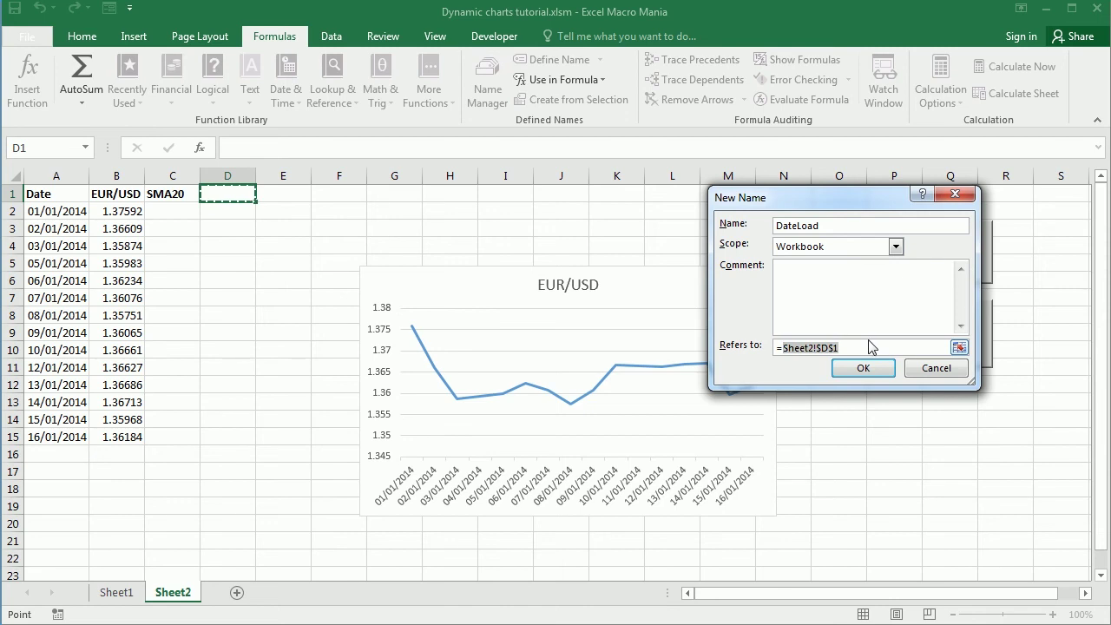
{"action": "type", "text": "offse"}
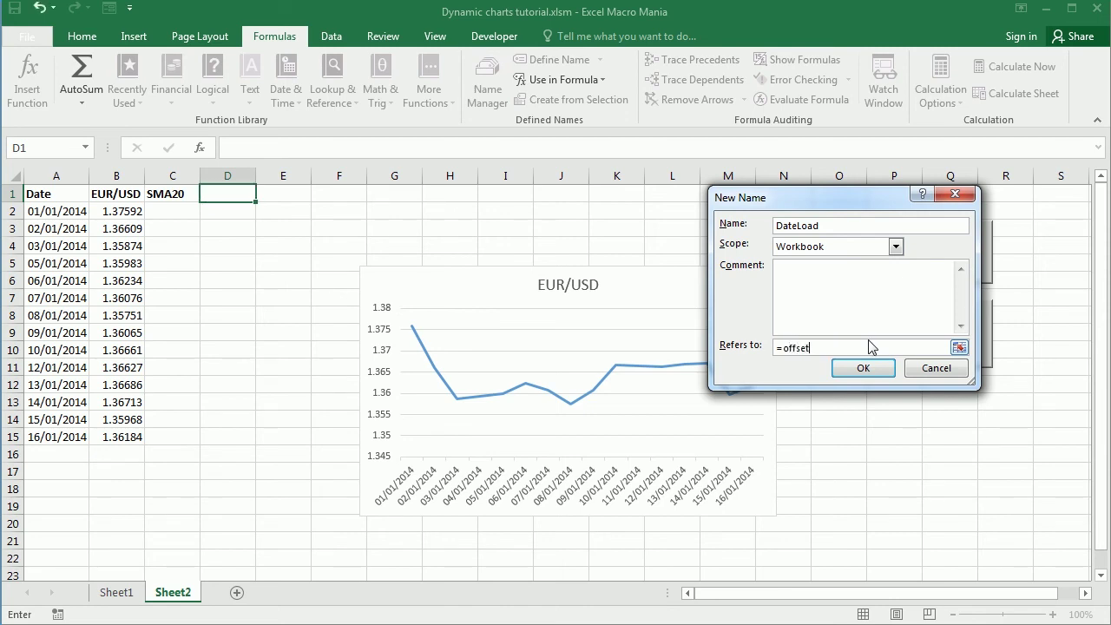
{"action": "type", "text": "t("}
{"action": "left_click", "coordinate": [75, 200]}
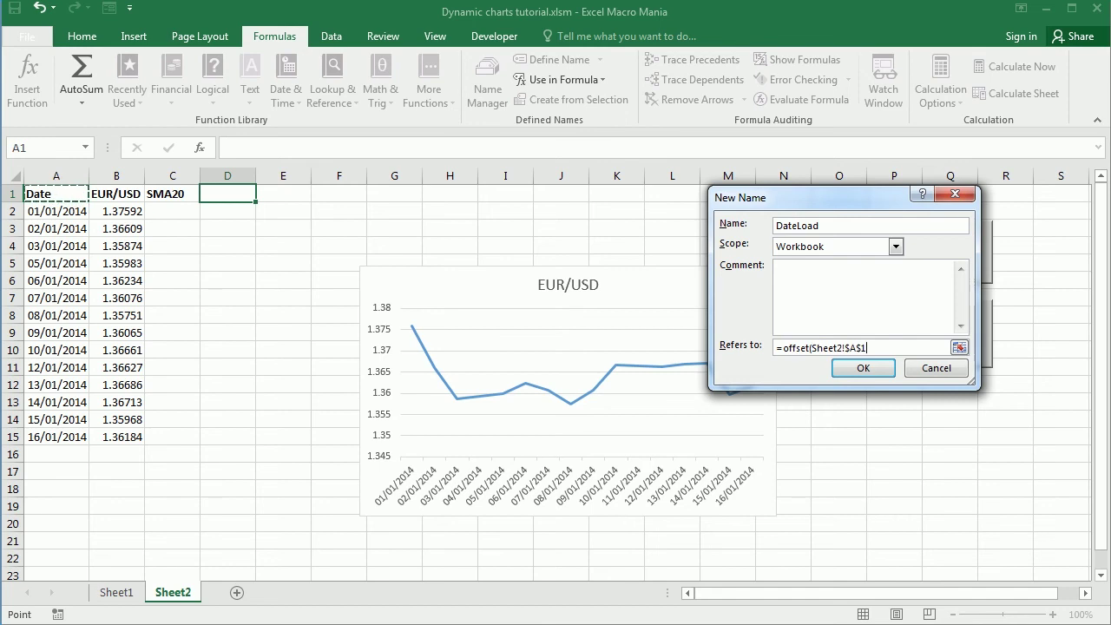
{"action": "type", "text": ","}
{"action": "type", "text": "1,0,counta("}
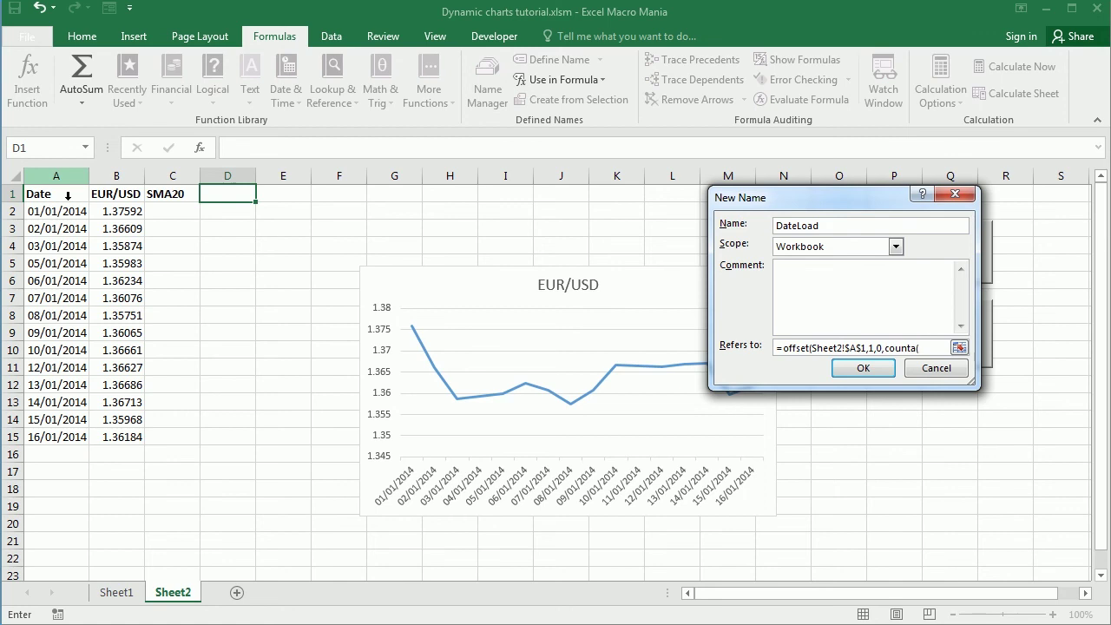
{"action": "left_click", "coordinate": [68, 192]}
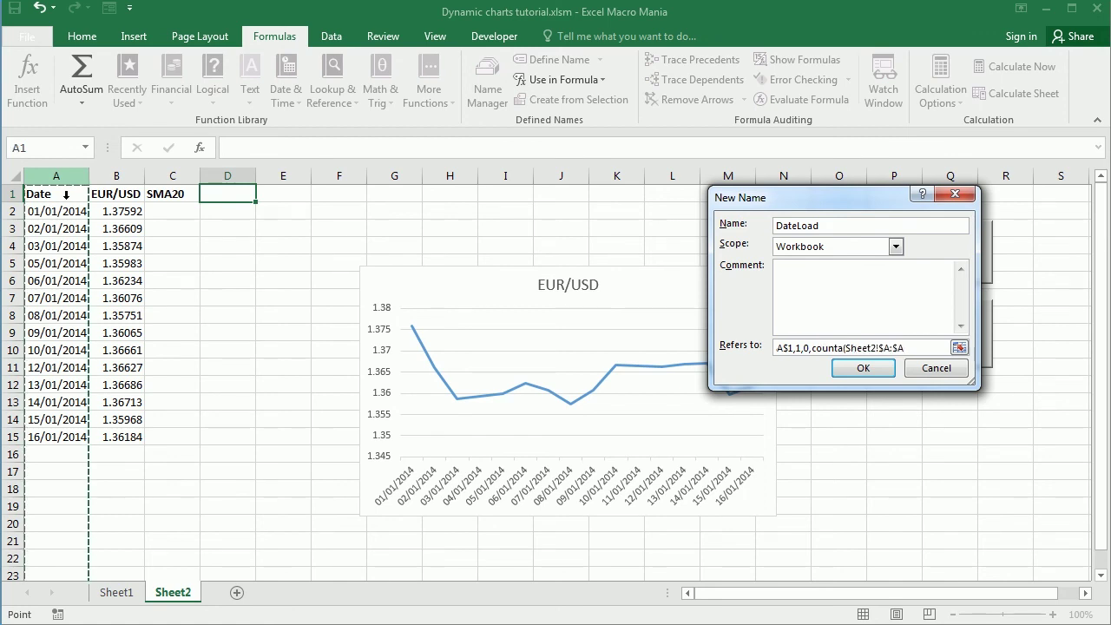
{"action": "type", "text": ")-1"}
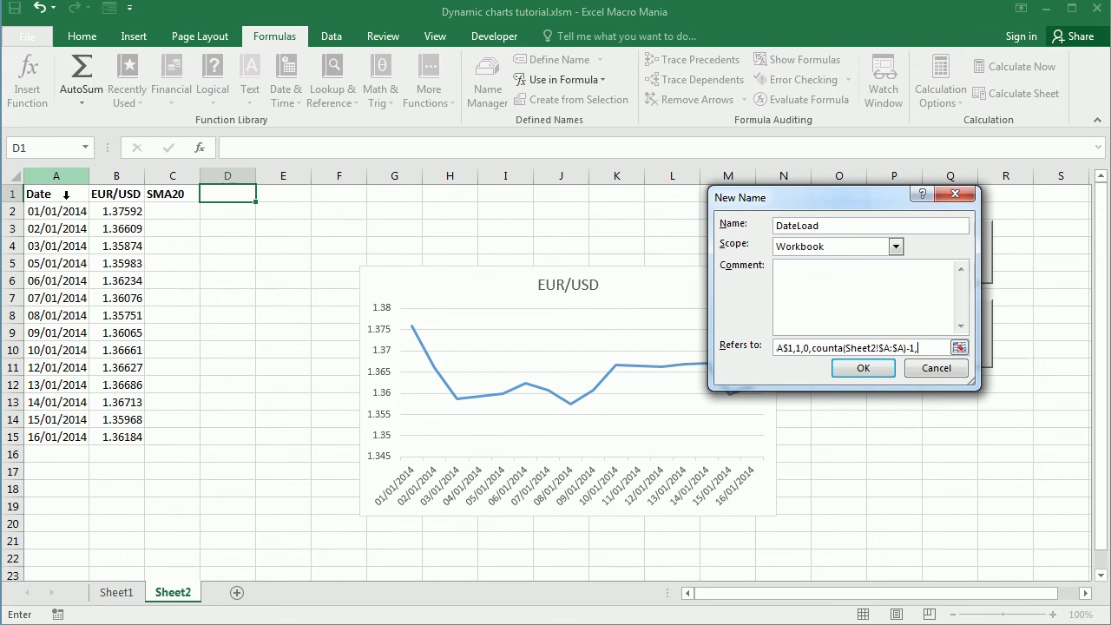
{"action": "type", "text": ",1)"}
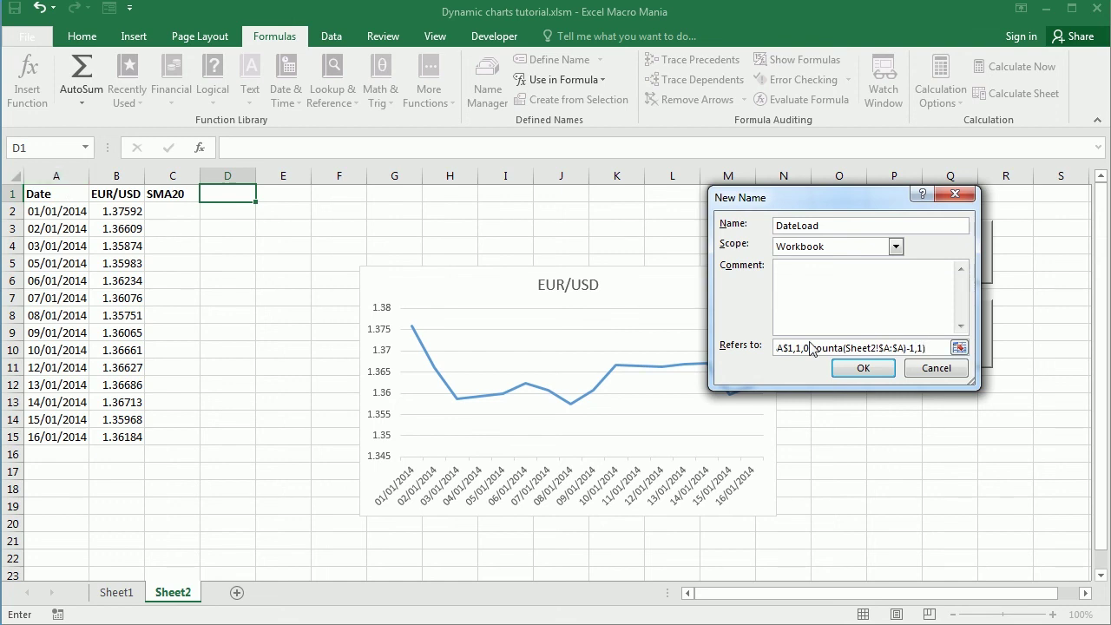
{"action": "left_click", "coordinate": [862, 368]}
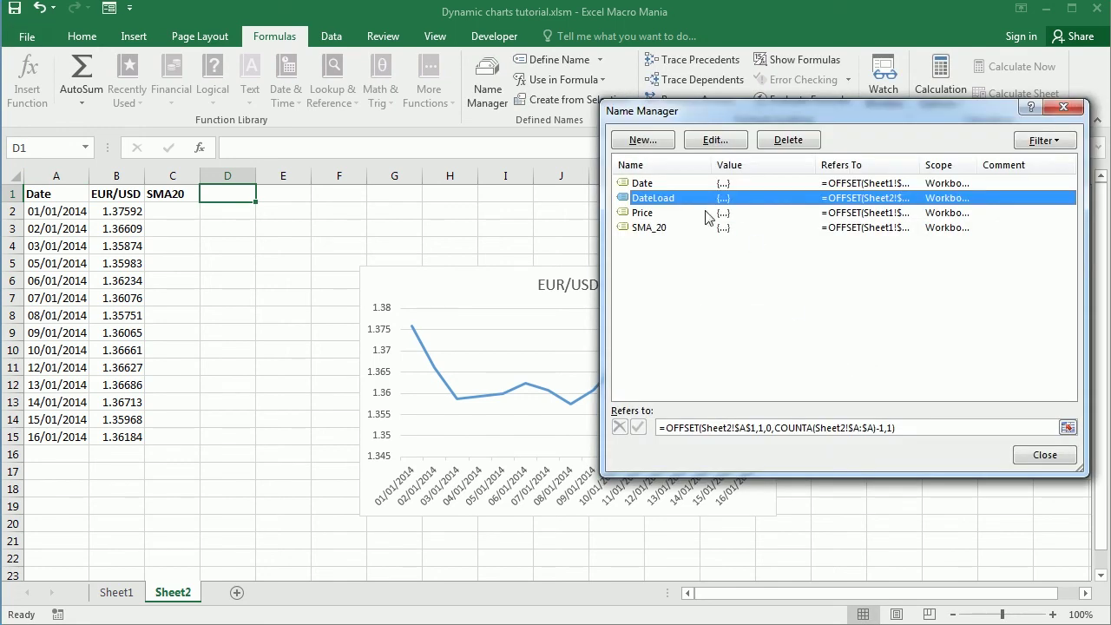
Step: Create a new name PriceLoad with the copied DateLoad OFFSET formula pasted as its reference
{"action": "left_click", "coordinate": [898, 427]}
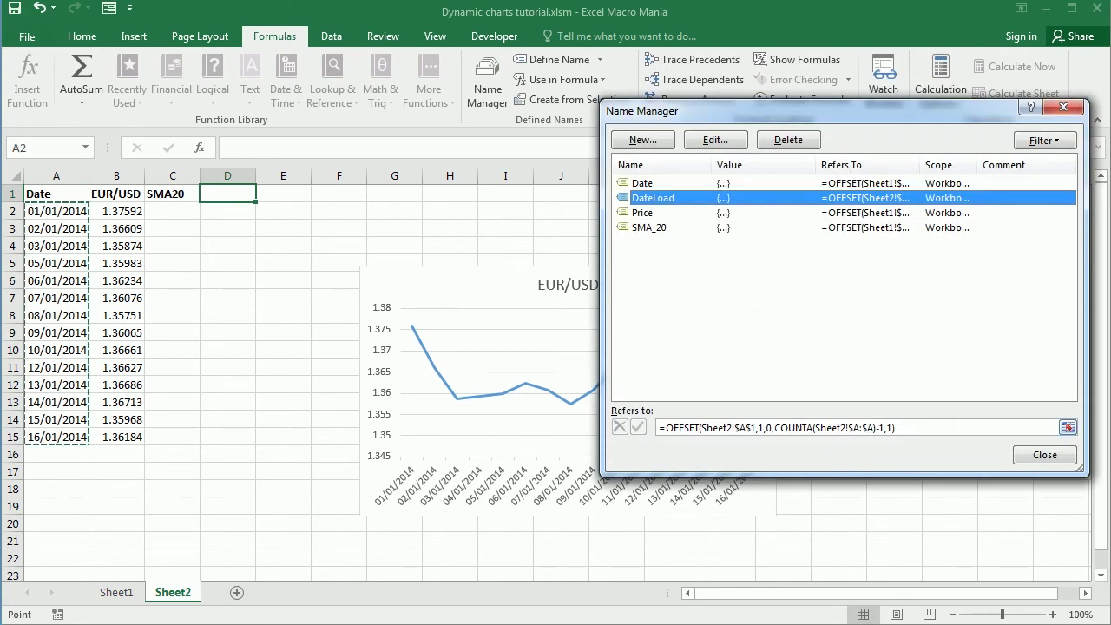
{"action": "left_click_drag", "start_coordinate": [898, 427], "coordinate": [642, 432]}
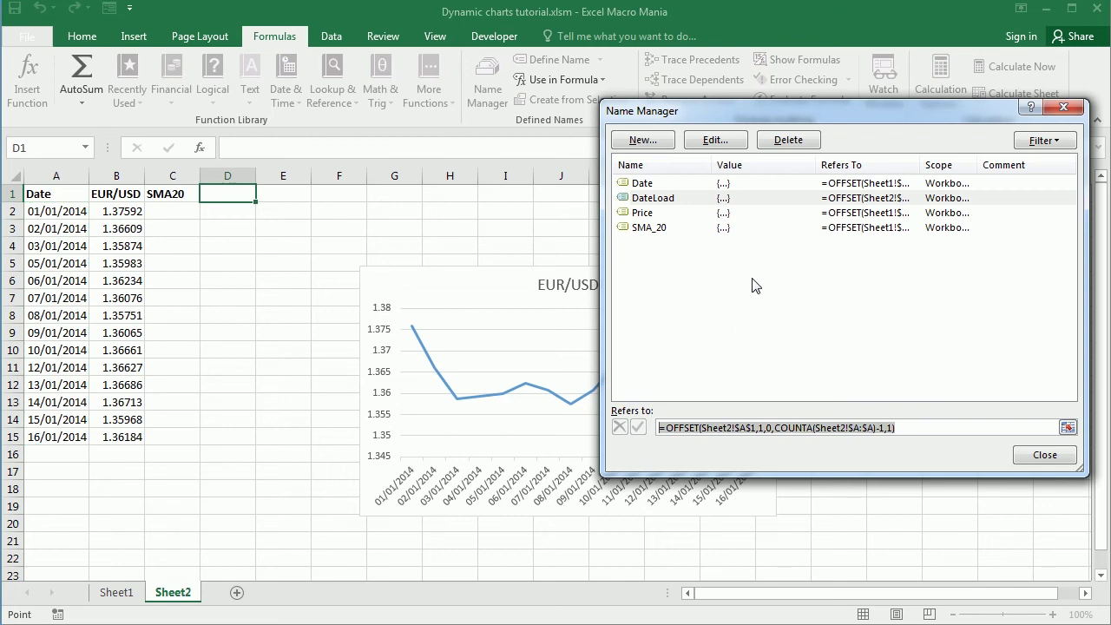
{"action": "left_click", "coordinate": [656, 142]}
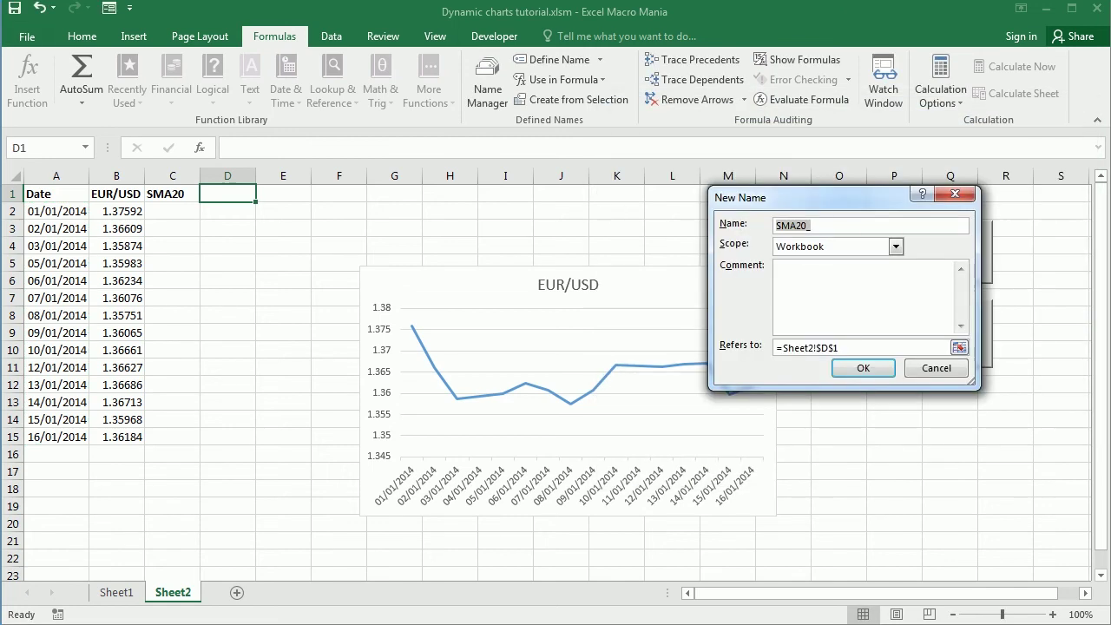
{"action": "type", "text": "PriceLoad"}
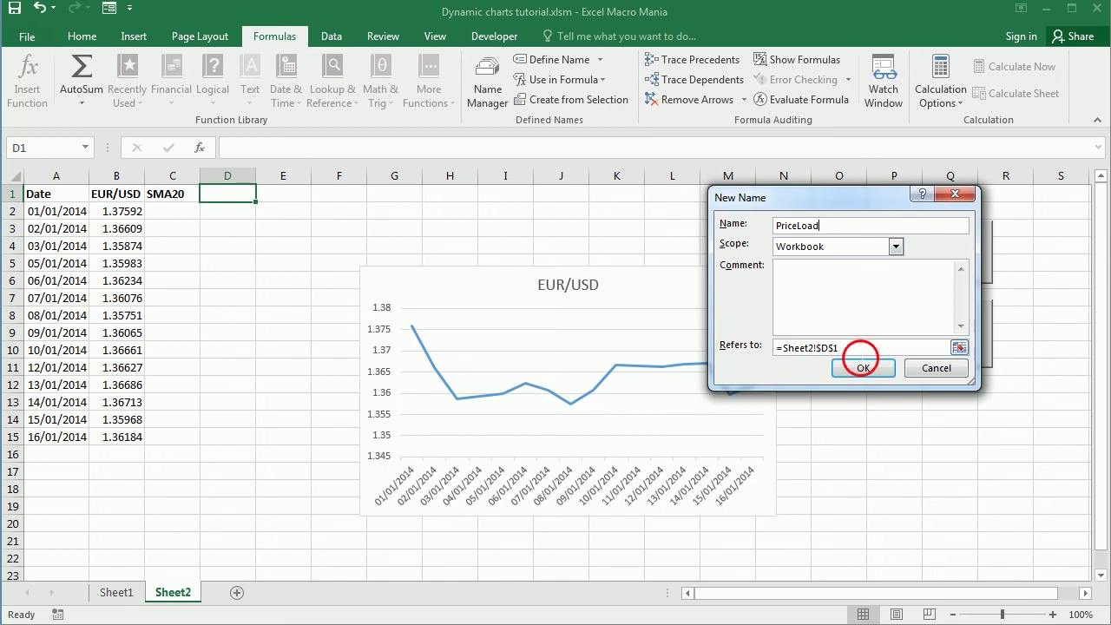
{"action": "key", "text": "Tab"}
{"action": "key", "text": "Tab"}
{"action": "key", "text": "Tab"}
{"action": "key", "text": "ctrl+v"}
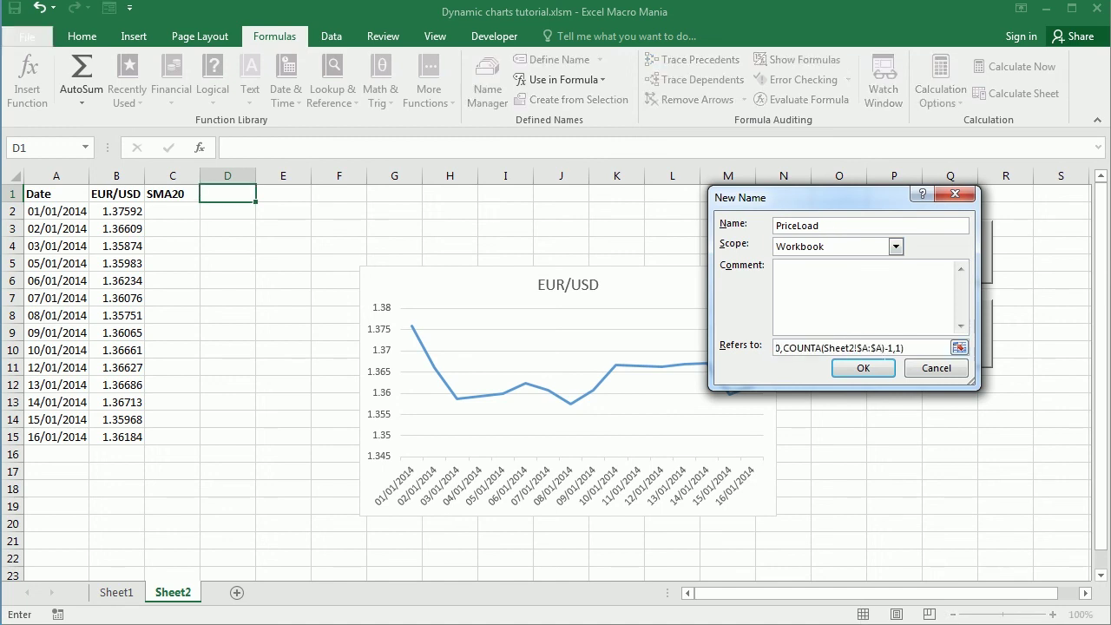
Step: Change PriceLoad's column A references to column B, giving =OFFSET(Sheet2!$B$1,1,0,COUNTA(Sheet2!$B:$B)-1,1)
{"action": "left_click", "coordinate": [885, 348]}
{"action": "key", "text": "BackSpace"}
{"action": "key", "text": "BackSpace"}
{"action": "type", "text": "B"}
{"action": "key", "text": "BackSpace"}
{"action": "key", "text": "BackSpace"}
{"action": "type", "text": "B"}
{"action": "left_click", "coordinate": [817, 351]}
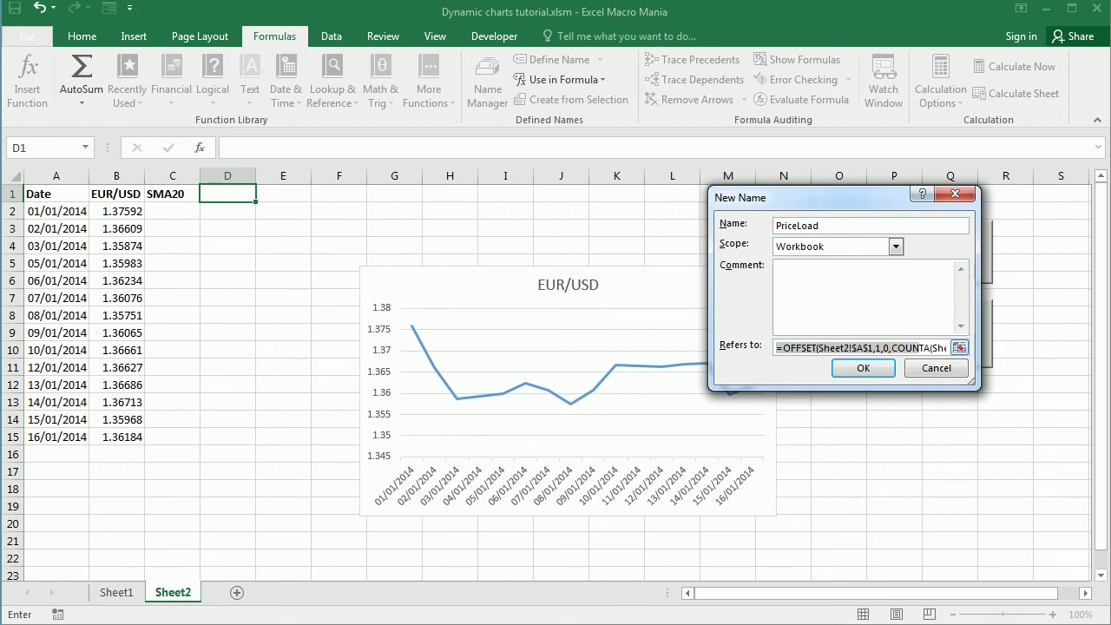
{"action": "left_click", "coordinate": [862, 347]}
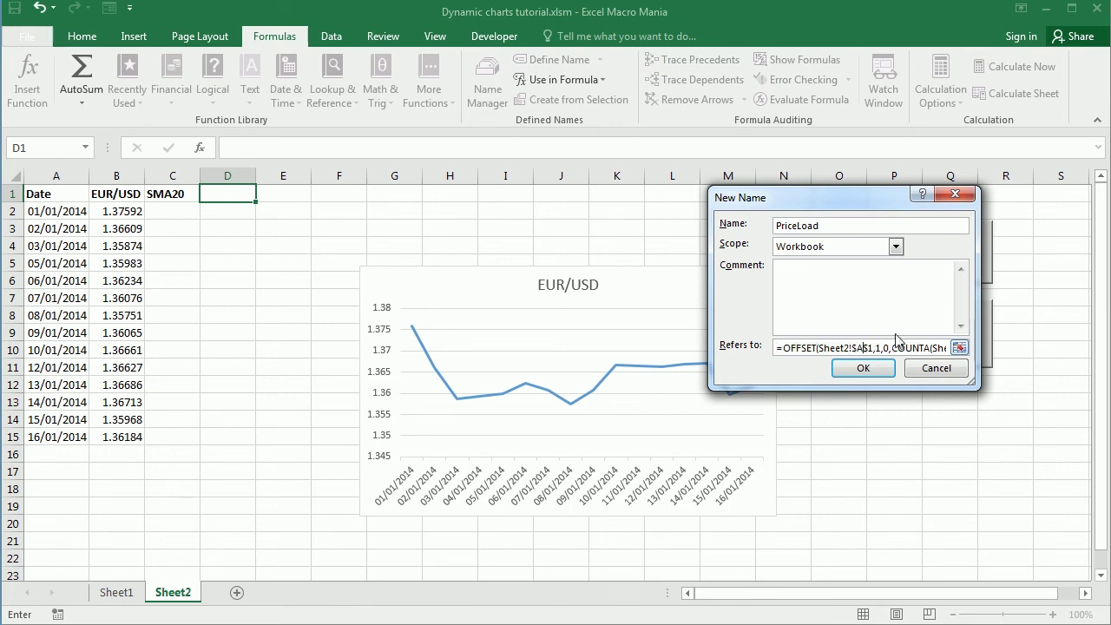
{"action": "key", "text": "BackSpace"}
{"action": "type", "text": "B"}
{"action": "left_click", "coordinate": [863, 368]}
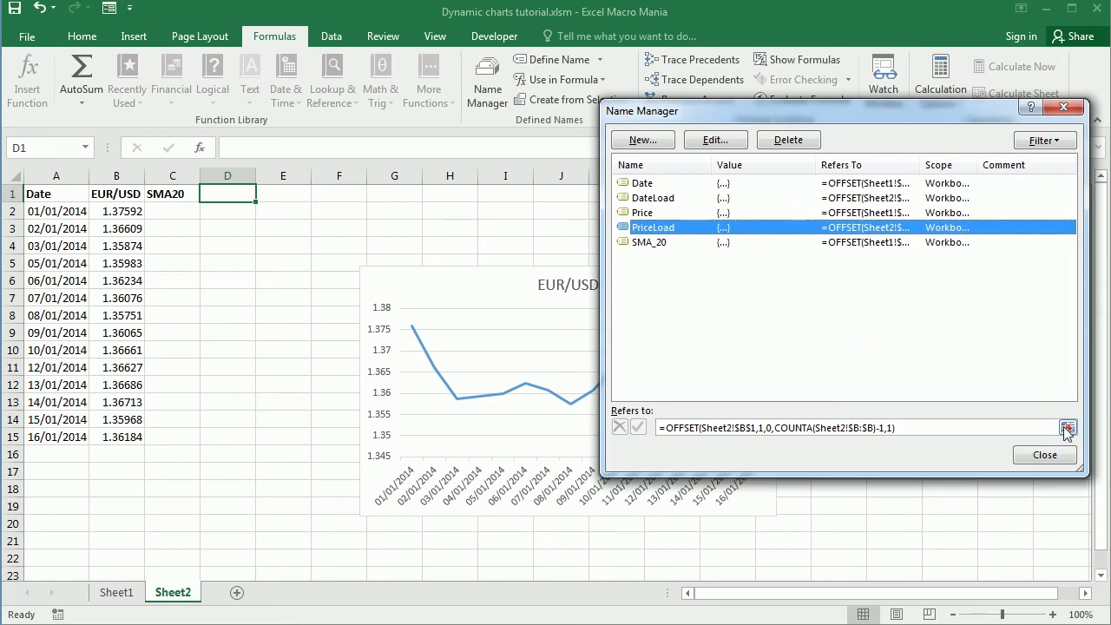
Step: Set the chart's horizontal axis labels to =Sheet2!DateLoad in Select Data
{"action": "left_click", "coordinate": [1045, 455]}
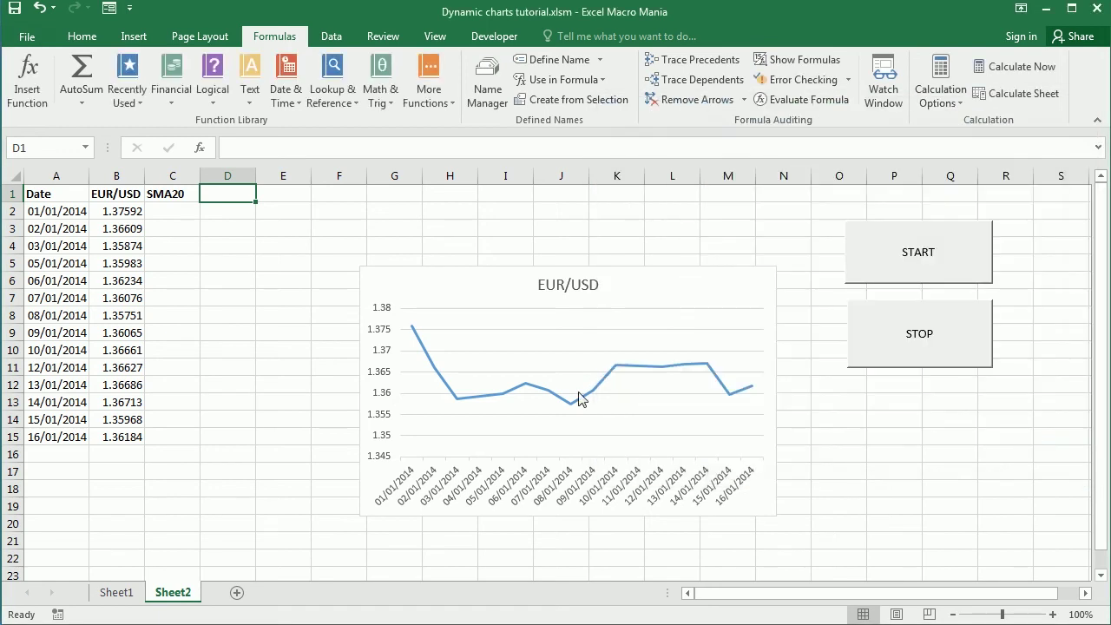
{"action": "left_click", "coordinate": [583, 397]}
{"action": "right_click", "coordinate": [583, 399]}
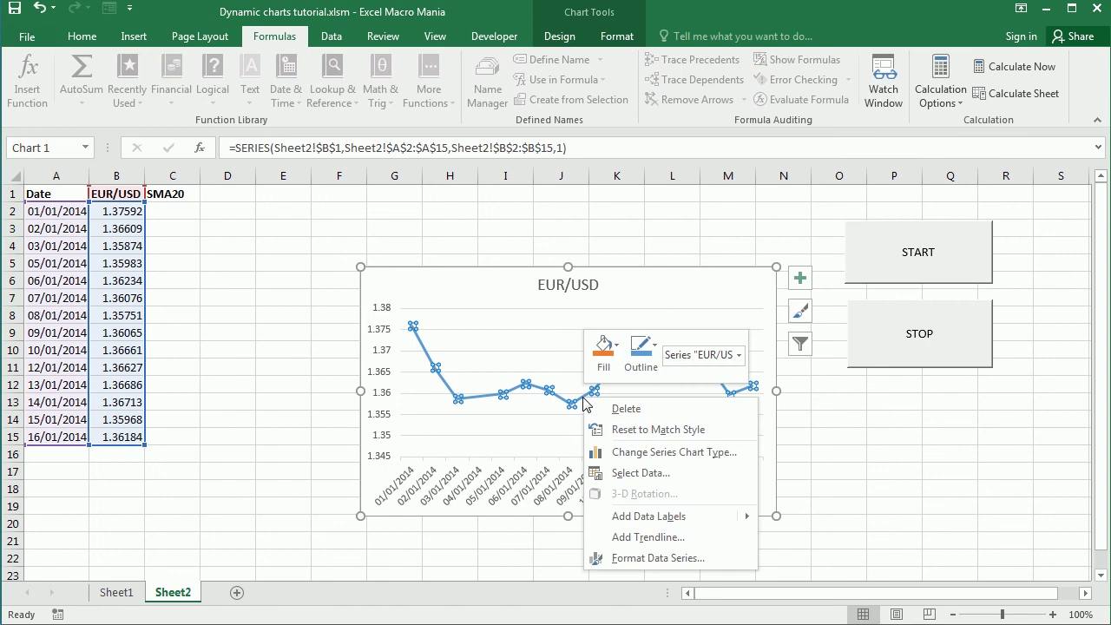
{"action": "left_click", "coordinate": [660, 475]}
{"action": "left_click", "coordinate": [895, 319]}
{"action": "left_click", "coordinate": [813, 329]}
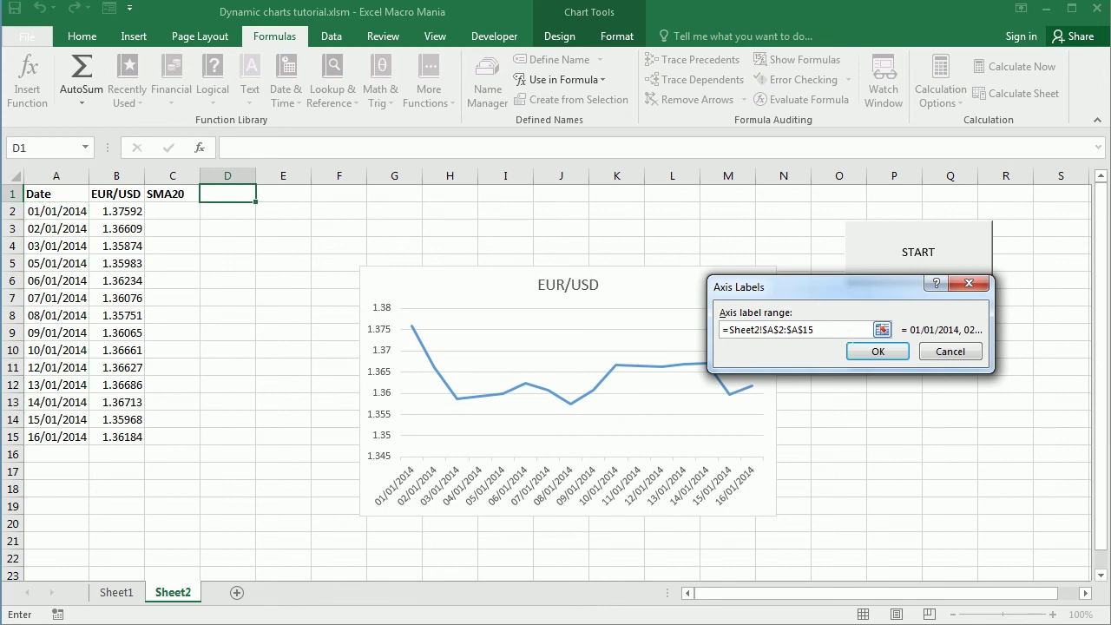
{"action": "left_click_drag", "start_coordinate": [814, 330], "coordinate": [762, 330]}
{"action": "type", "text": "DateLoad"}
{"action": "left_click", "coordinate": [872, 352]}
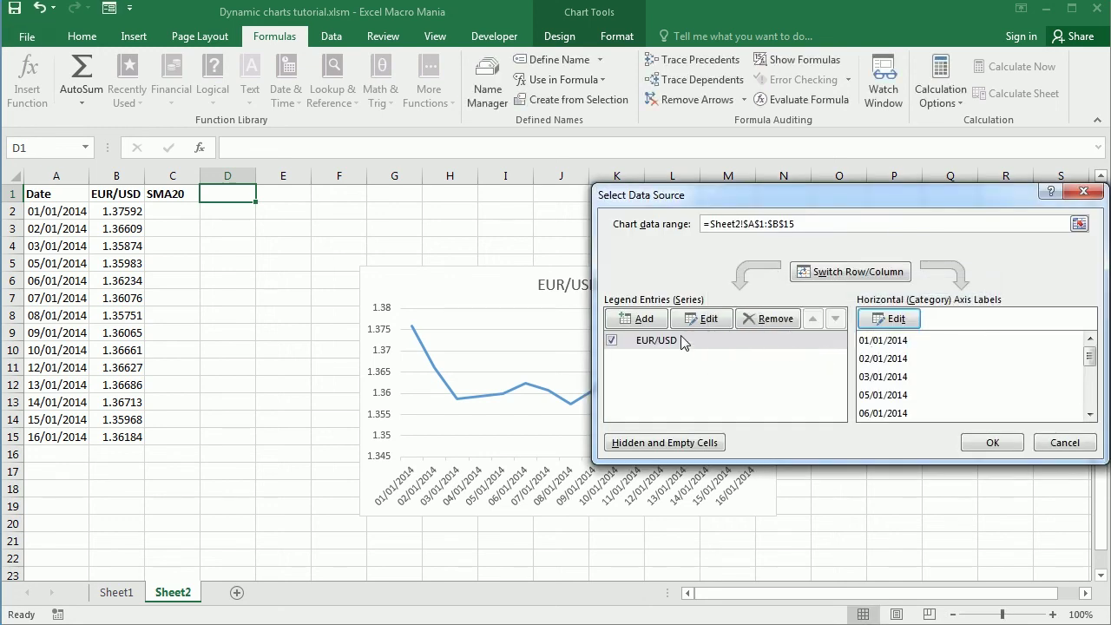
Step: Set the EUR/USD series values to =Sheet2!PriceLoad and apply the new data source
{"action": "left_click", "coordinate": [669, 340]}
{"action": "left_click", "coordinate": [707, 318]}
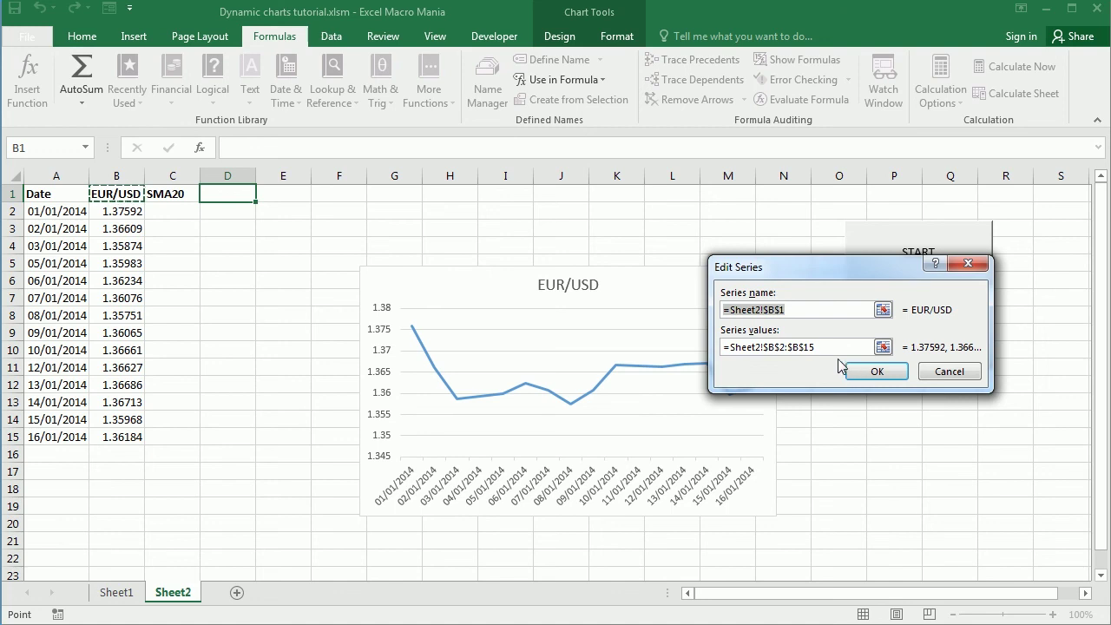
{"action": "left_click", "coordinate": [811, 348]}
{"action": "left_click_drag", "start_coordinate": [812, 347], "coordinate": [762, 347]}
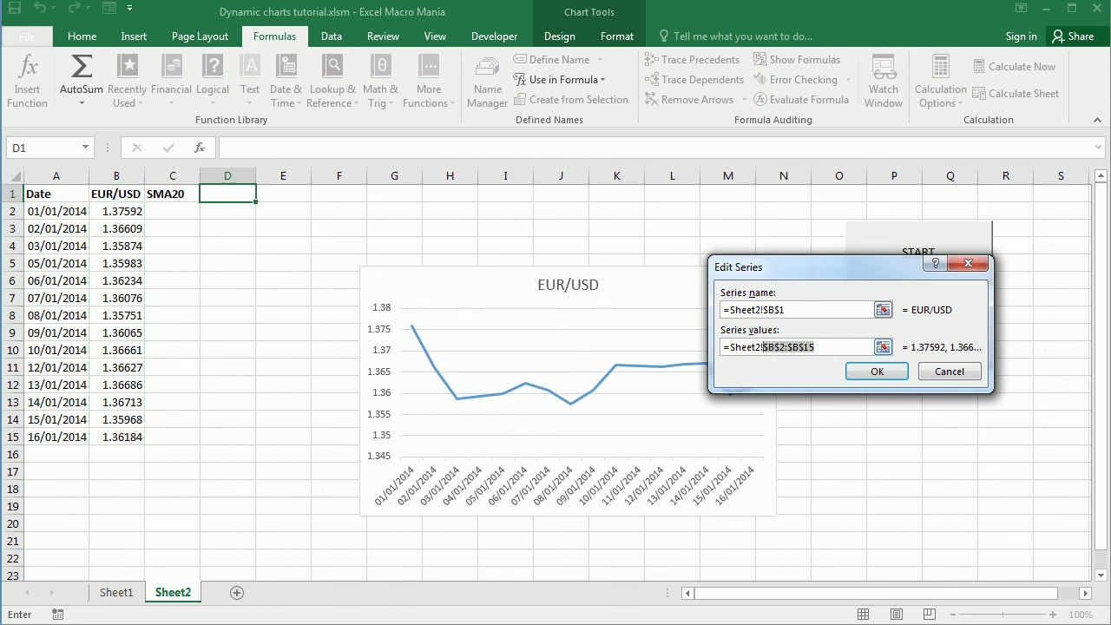
{"action": "type", "text": "Pri"}
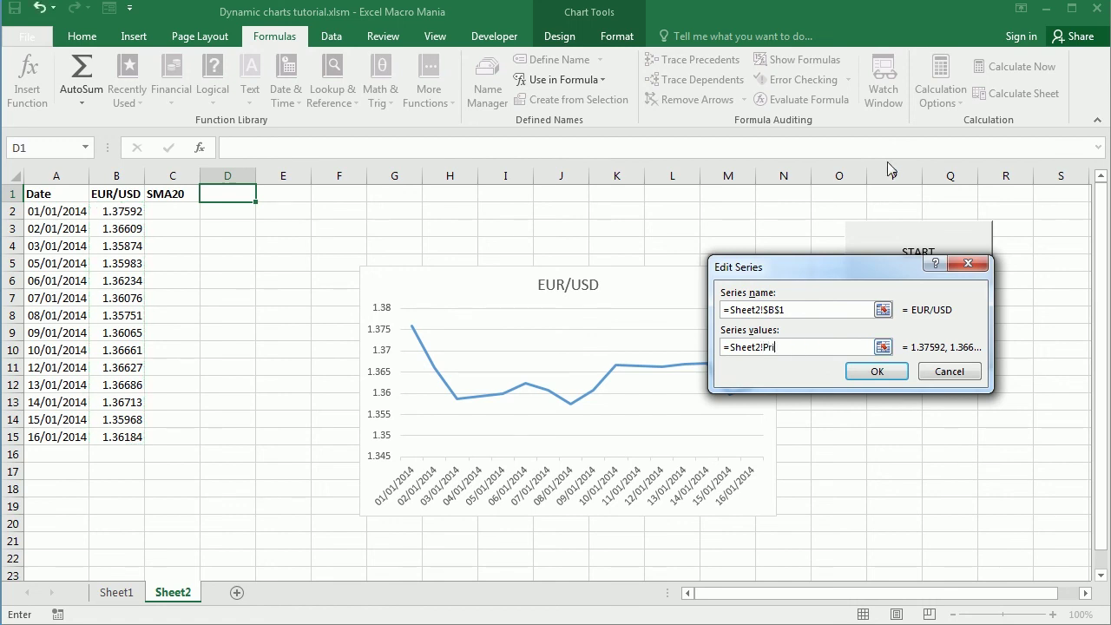
{"action": "type", "text": "ceLoad"}
{"action": "left_click", "coordinate": [873, 372]}
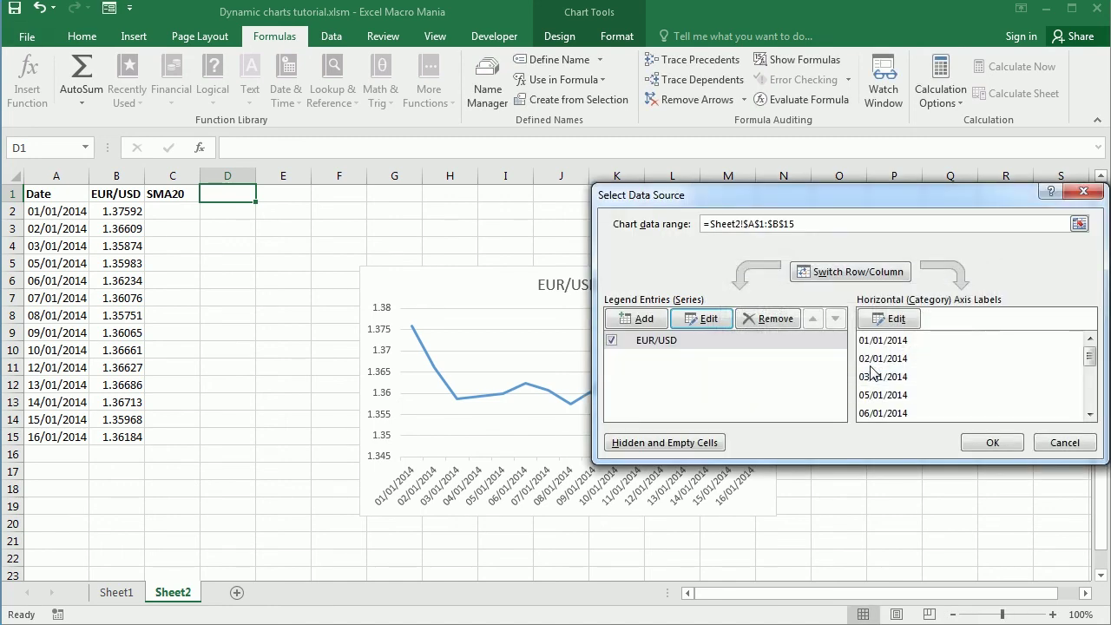
{"action": "left_click", "coordinate": [988, 442]}
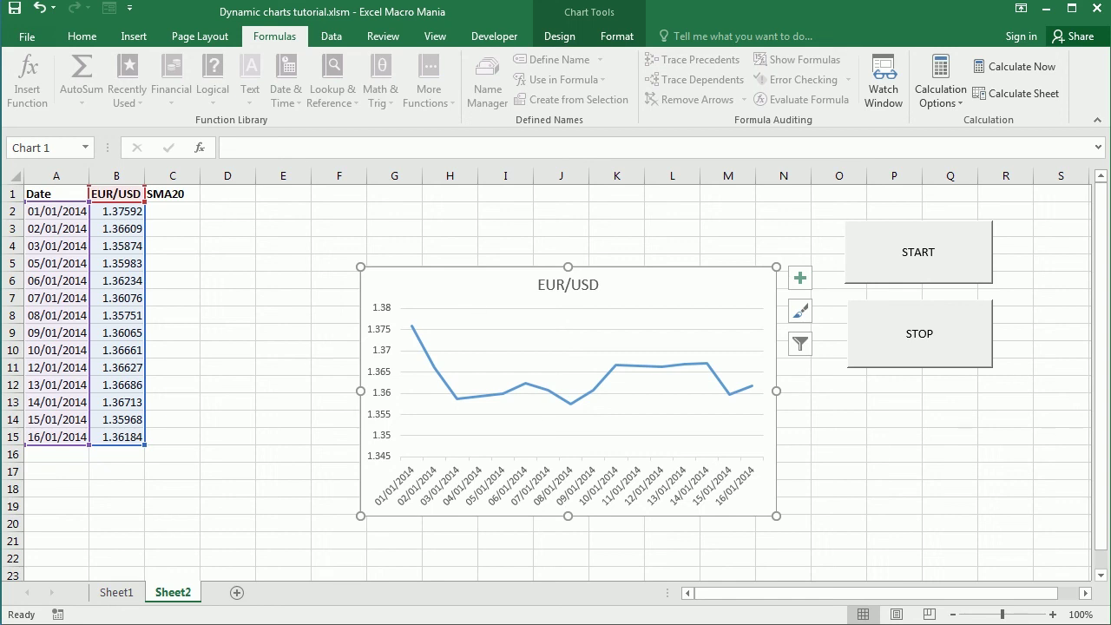
Step: Run the START macro until the chart reaches 06/02/2014, then stop it with STOP
{"action": "left_click", "coordinate": [937, 258]}
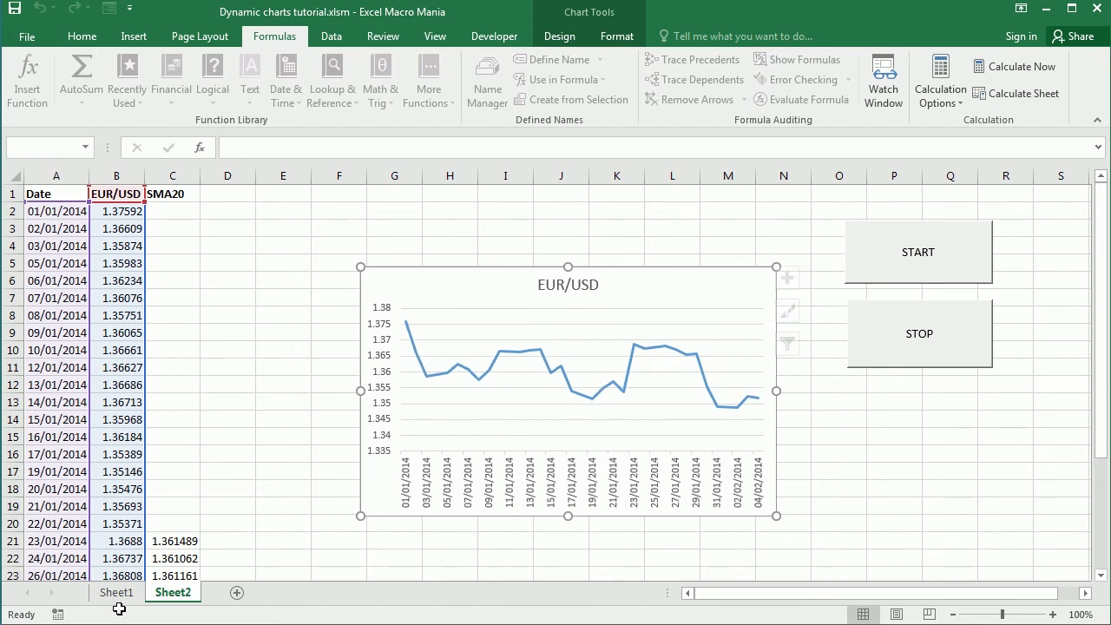
{"action": "left_click", "coordinate": [930, 348]}
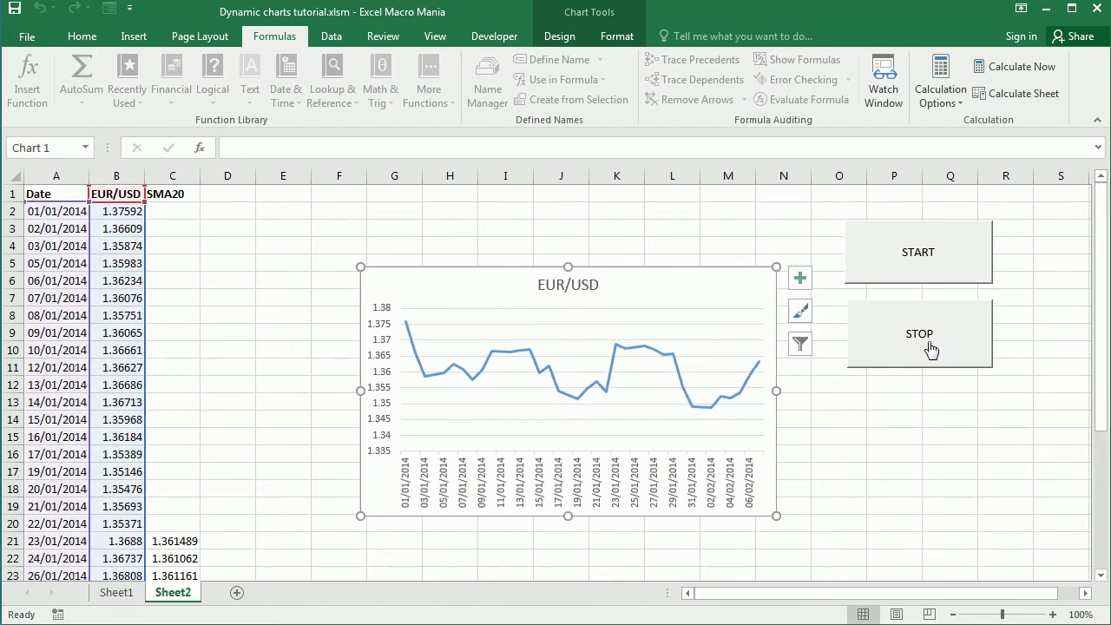